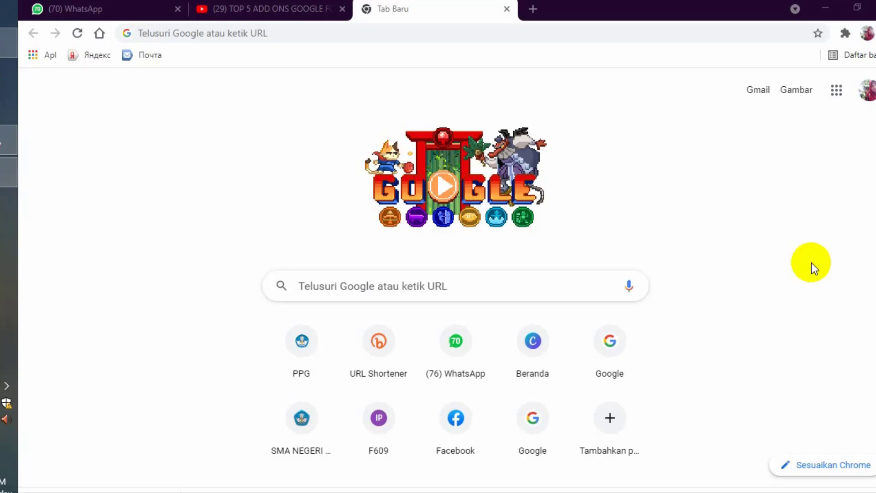
Go to Google Drive and create a new blank Google Form.
{"action": "left_click", "coordinate": [836, 102]}
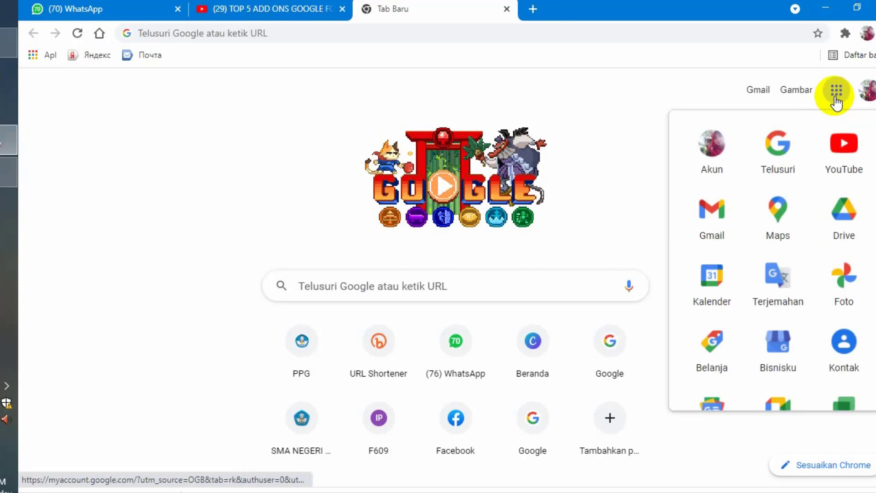
{"action": "left_click", "coordinate": [851, 209]}
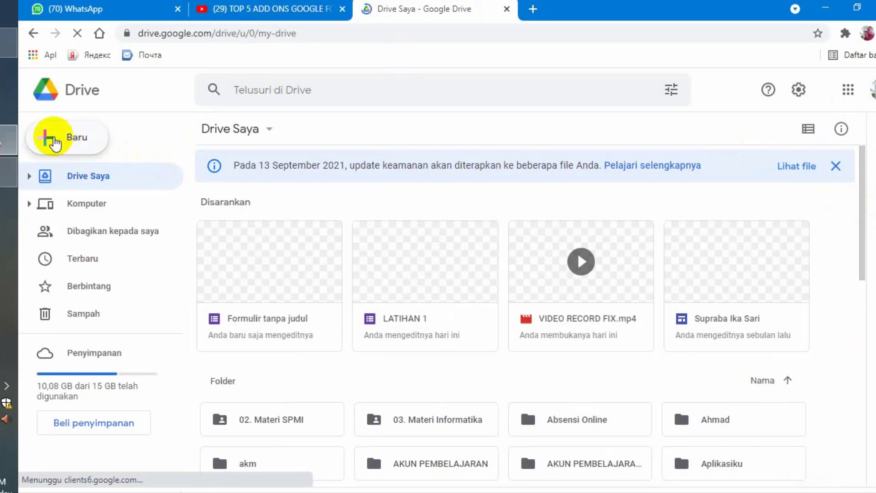
{"action": "left_click", "coordinate": [55, 142]}
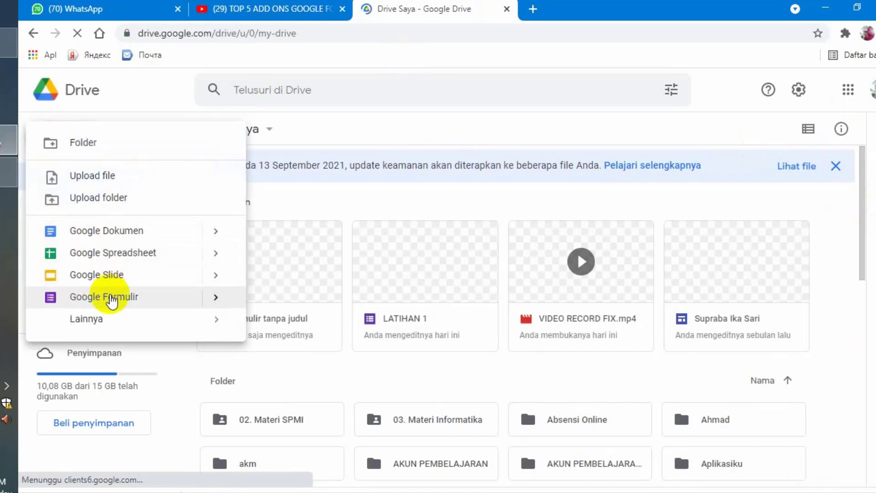
{"action": "mouse_move", "coordinate": [212, 297]}
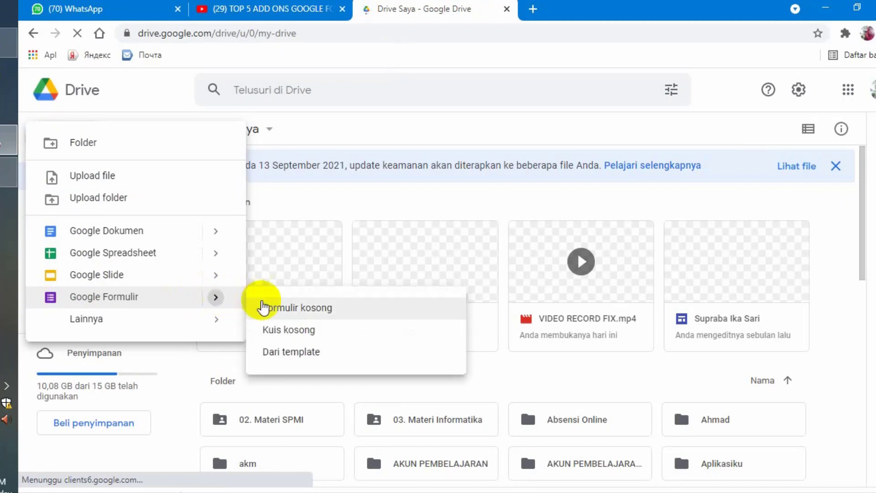
{"action": "left_click", "coordinate": [269, 307]}
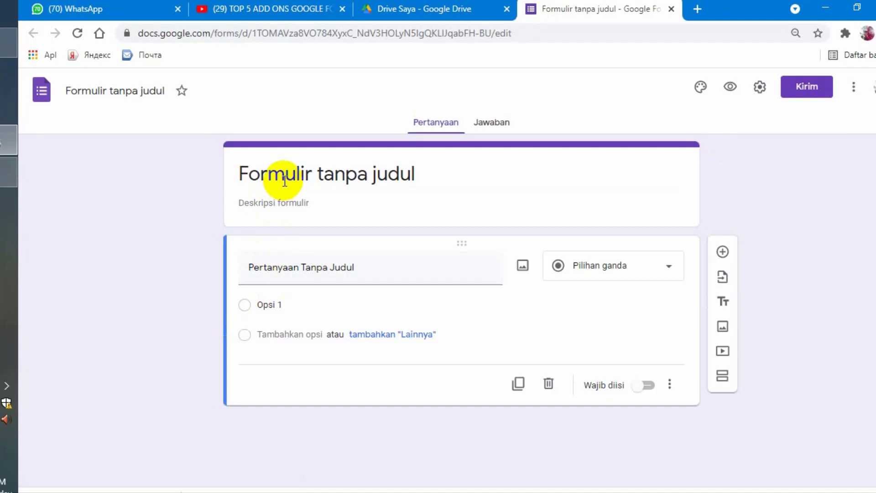
Title the form "PENILAIAN TENGAH SEMESTER" and give the form file the same name.
{"action": "left_click", "coordinate": [285, 180]}
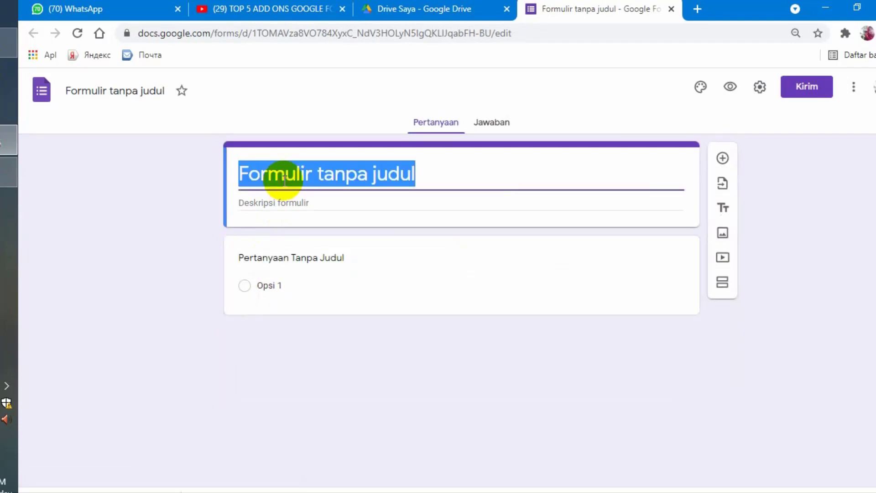
{"action": "type", "text": "Pe"}
{"action": "key", "text": "BackSpace"}
{"action": "key", "text": "BackSpace"}
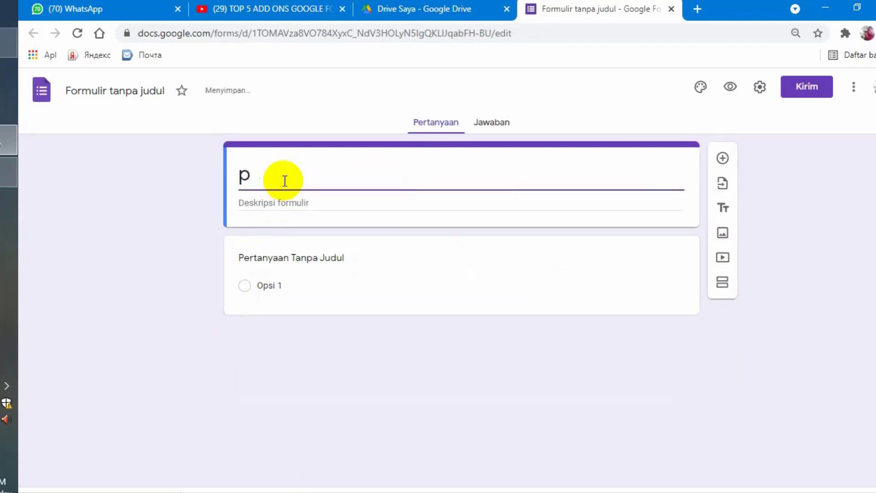
{"action": "type", "text": "PENILAIAN"}
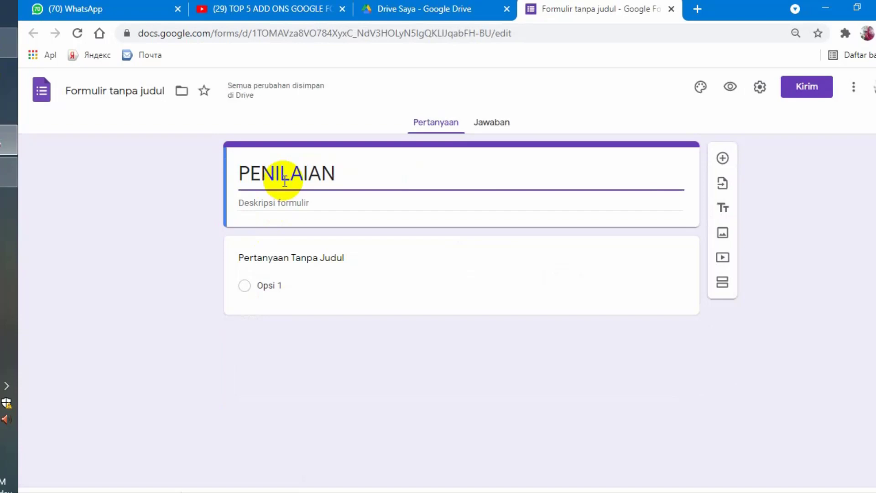
{"action": "type", "text": " TENGAH SE"}
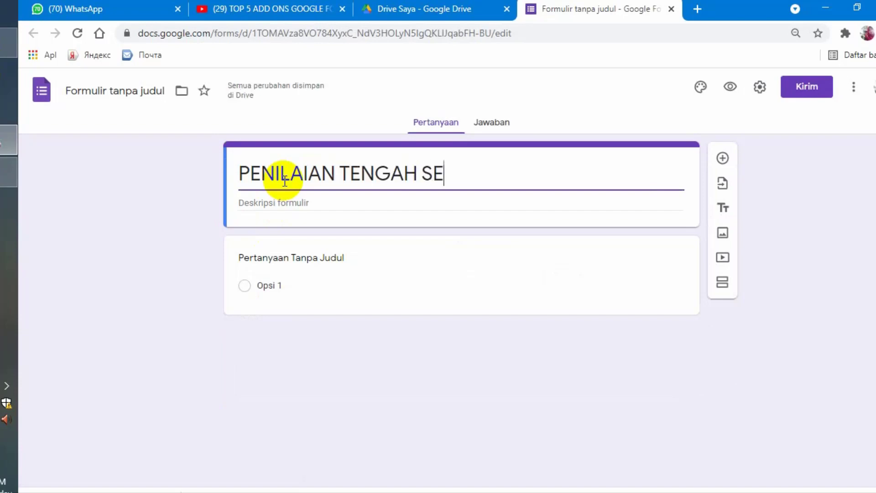
{"action": "type", "text": "MESTER"}
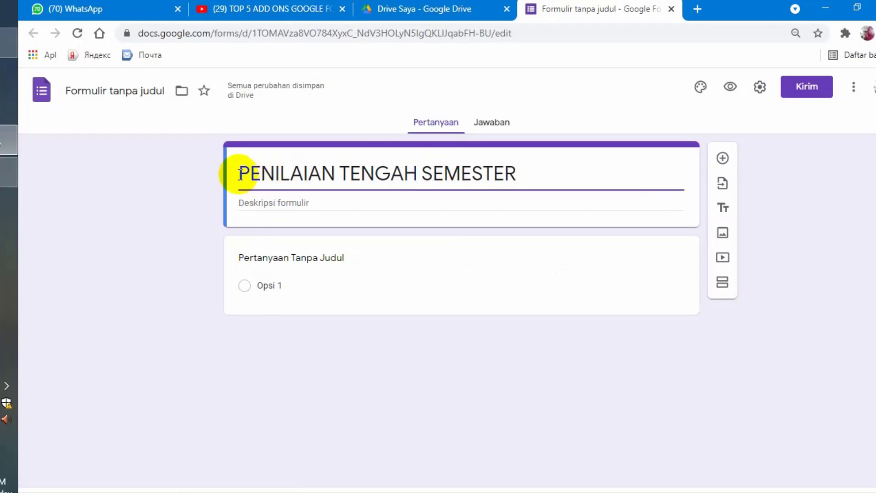
{"action": "left_click_drag", "start_coordinate": [230, 174], "coordinate": [533, 188]}
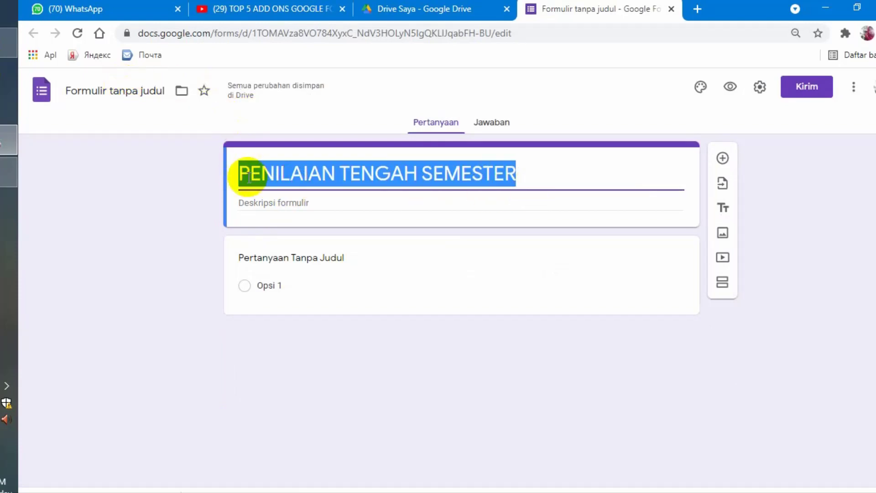
{"action": "left_click", "coordinate": [131, 91]}
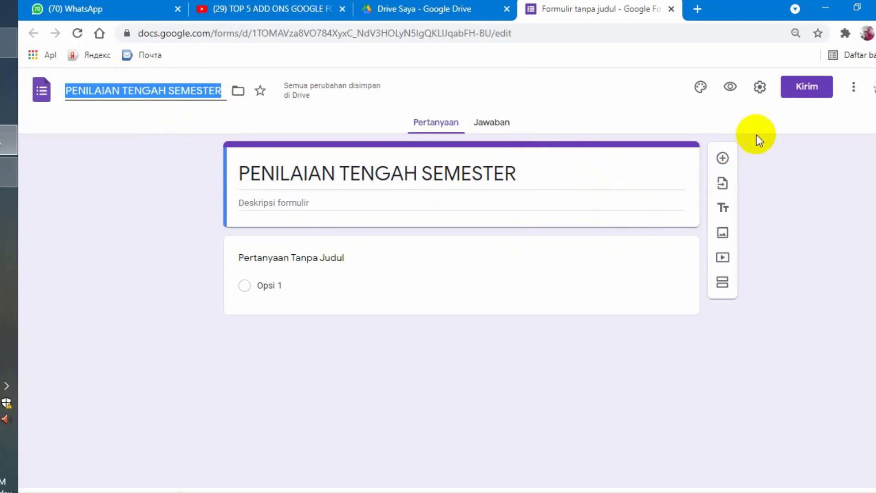
Upload KOP SURAT FORM.JPG from the AAAASMAN 14 MEDAN folder as the form theme's header image.
{"action": "left_click", "coordinate": [699, 89]}
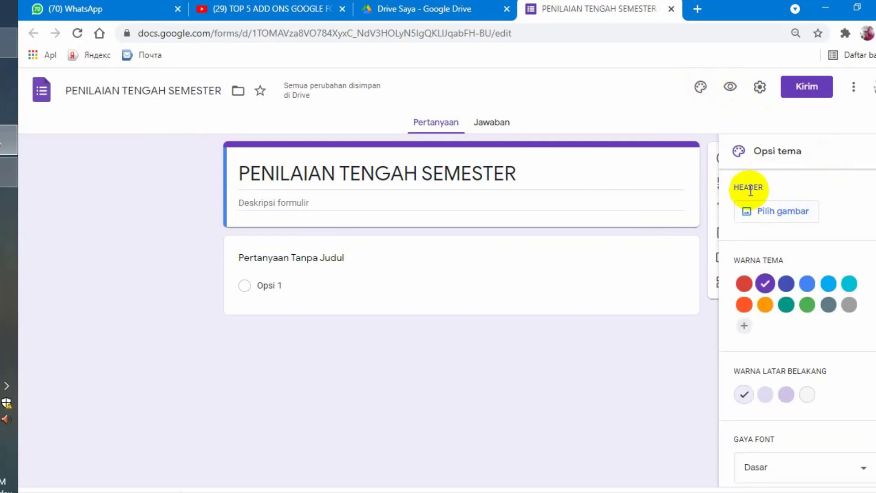
{"action": "left_click", "coordinate": [753, 211]}
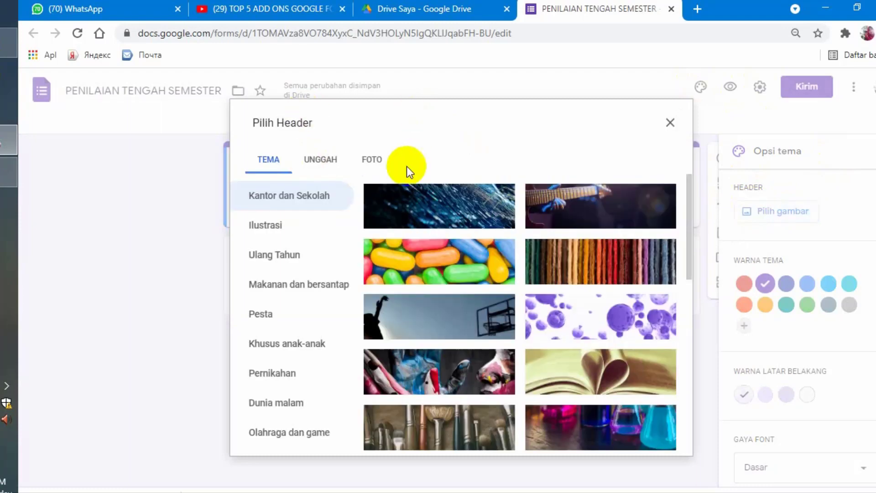
{"action": "left_click", "coordinate": [318, 159]}
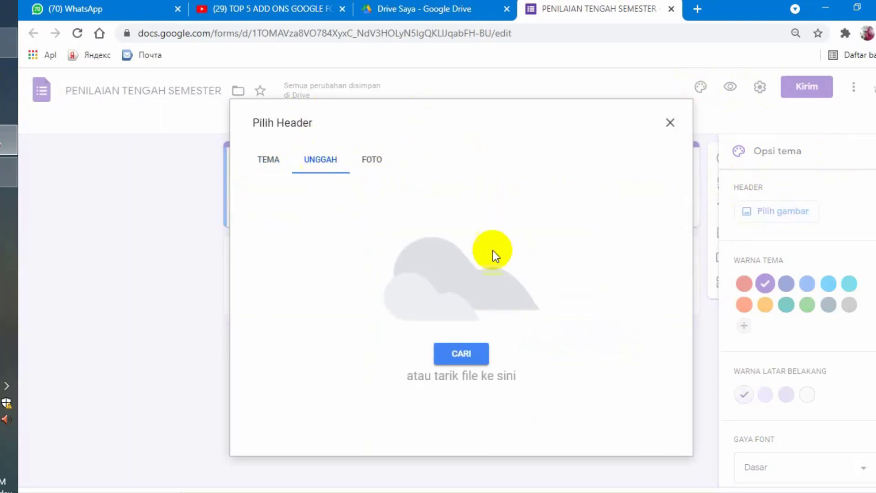
{"action": "left_click", "coordinate": [466, 355]}
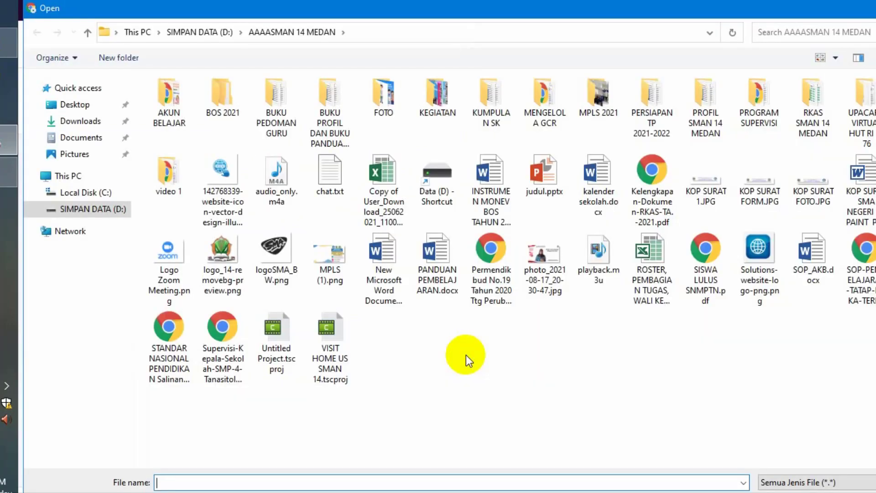
{"action": "left_click", "coordinate": [758, 206]}
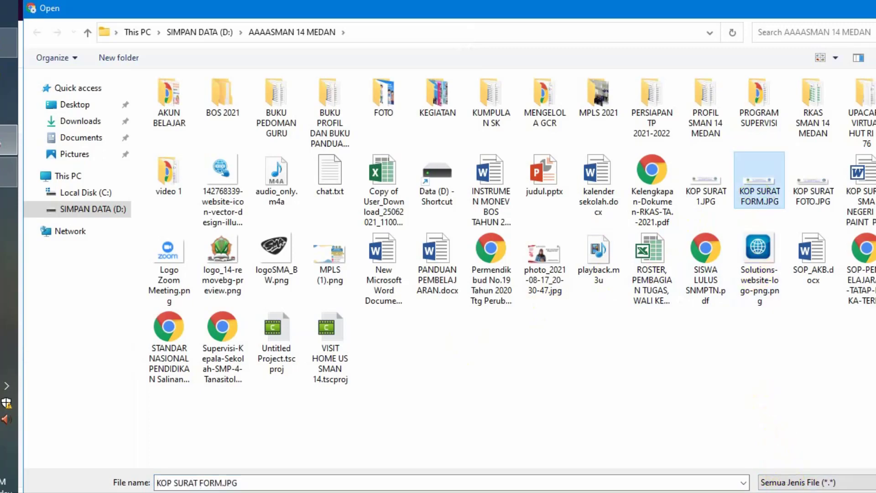
{"action": "left_click", "coordinate": [792, 492]}
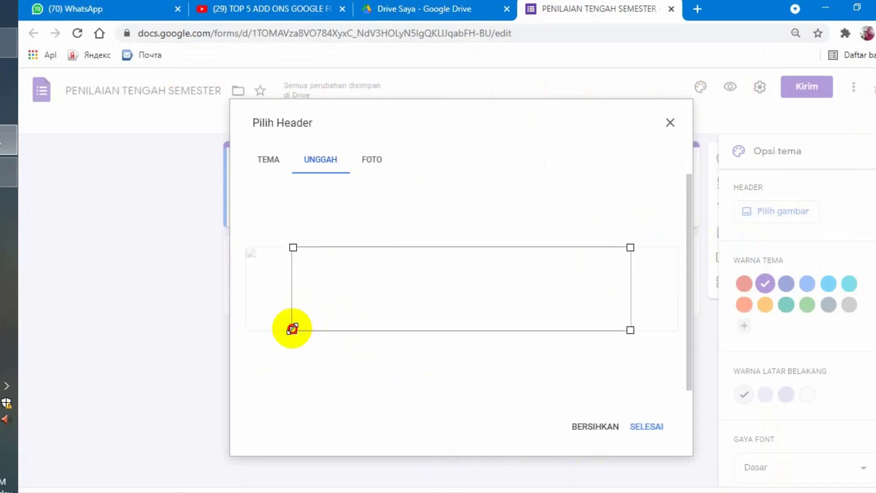
Adjust the crop frame over the uploaded image and apply it as the form header.
{"action": "left_click_drag", "start_coordinate": [292, 329], "coordinate": [250, 329]}
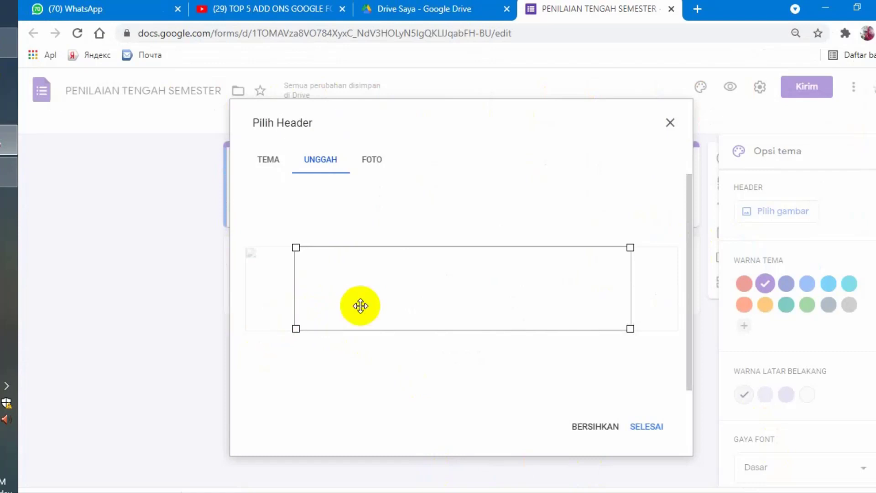
{"action": "mouse_move", "coordinate": [361, 306]}
{"action": "left_mouse_down"}
{"action": "mouse_move", "coordinate": [348, 306]}
{"action": "mouse_move", "coordinate": [364, 307]}
{"action": "left_mouse_up"}
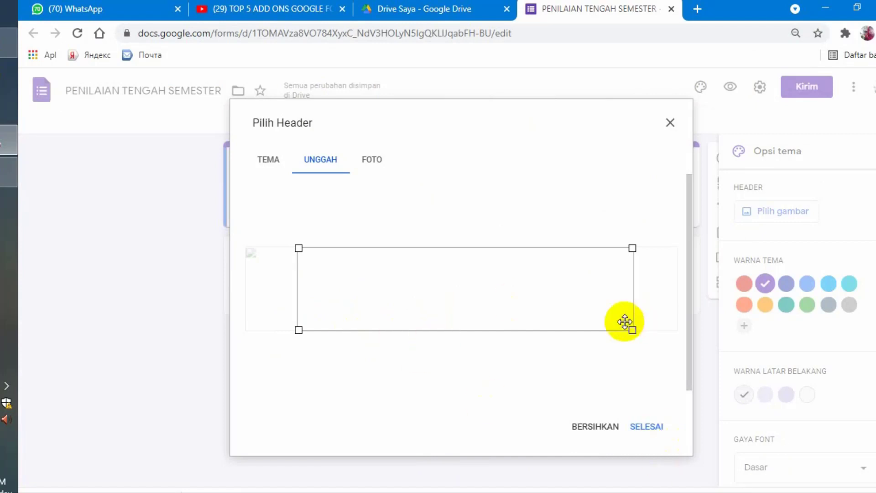
{"action": "left_click", "coordinate": [655, 426]}
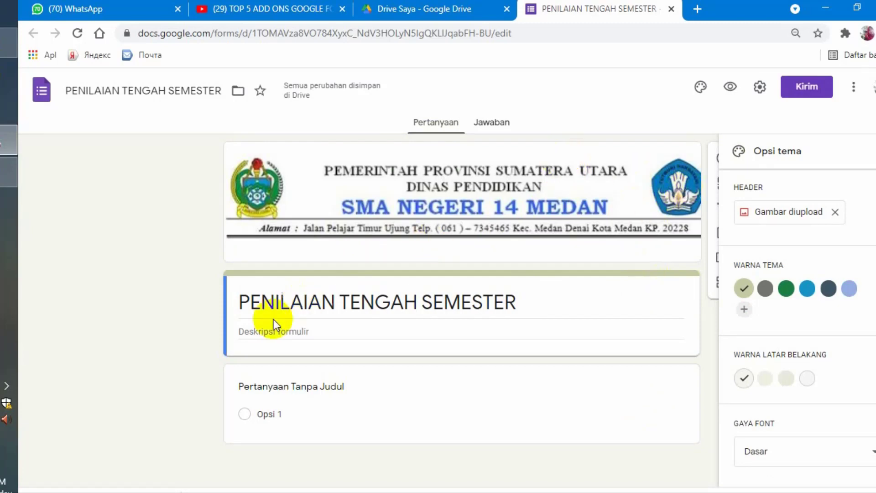
Enter "Mata Pelajaran : Biologi" as the first line of the form description.
{"action": "left_click", "coordinate": [253, 331]}
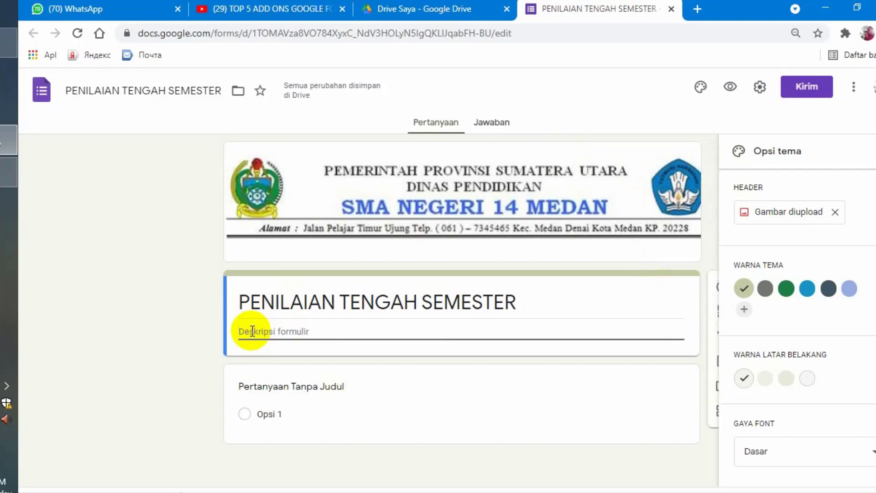
{"action": "type", "text": "mA"}
{"action": "key", "text": "BackSpace"}
{"action": "key", "text": "BackSpace"}
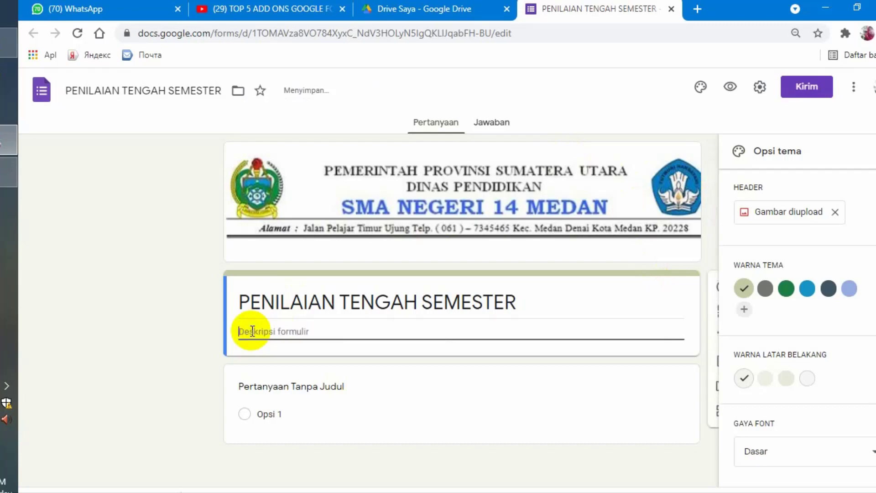
{"action": "type", "text": "Mata pelajaran"}
{"action": "left_click", "coordinate": [263, 333]}
{"action": "key", "text": "Delete"}
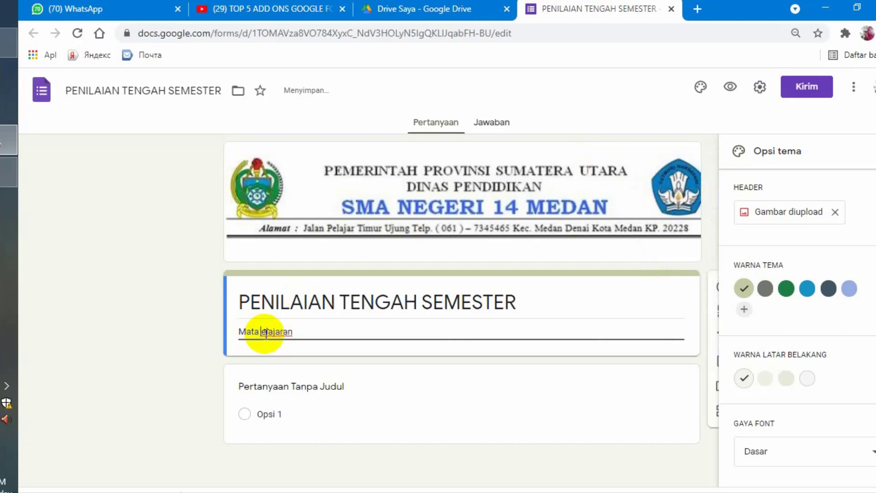
{"action": "type", "text": "P"}
{"action": "left_click", "coordinate": [314, 334]}
{"action": "type", "text": ": B"}
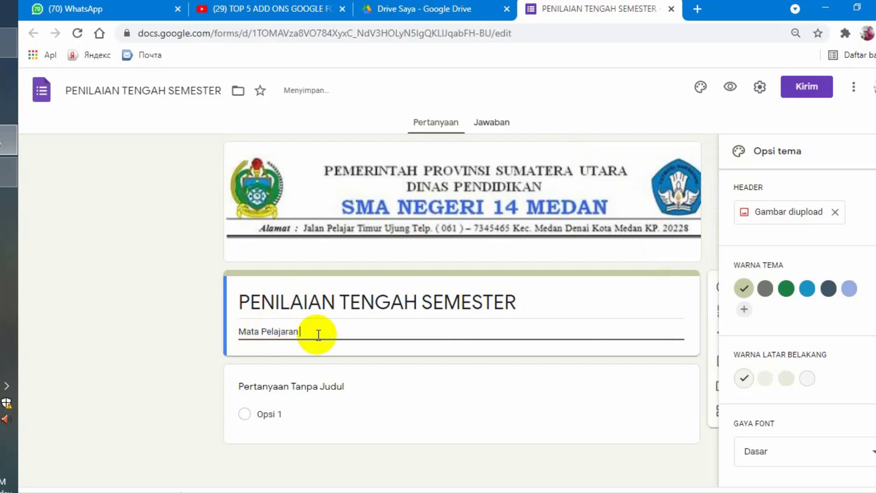
{"action": "type", "text": "iologi"}
{"action": "key", "text": "Return"}
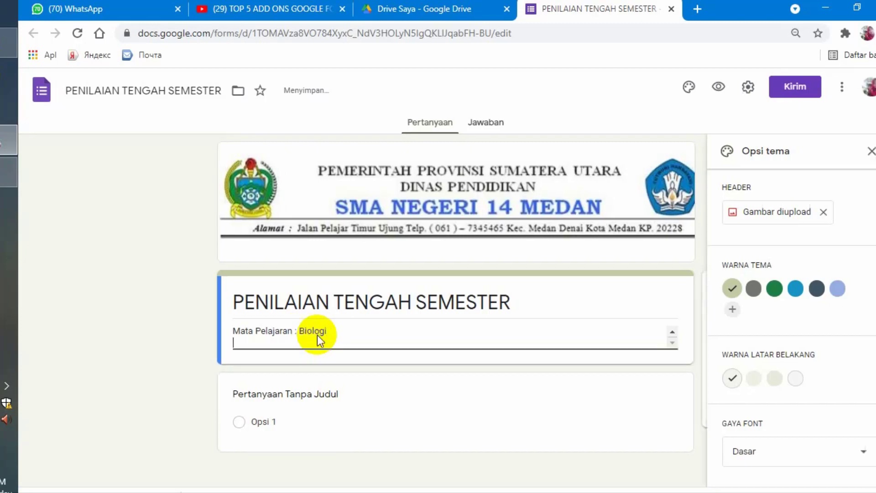
Add the description line "Kelas : XII IPA" and close the theme options.
{"action": "type", "text": "Kelas  : XII IPA"}
{"action": "key", "text": "Return"}
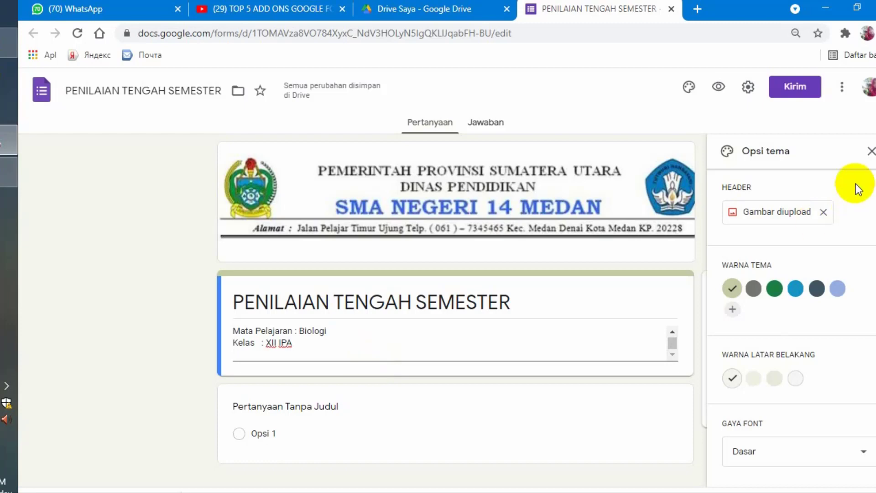
{"action": "left_click", "coordinate": [871, 151]}
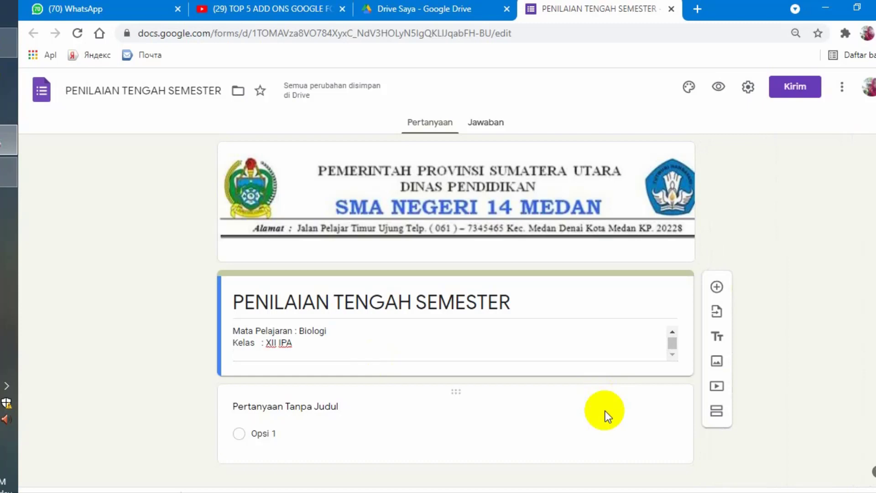
Title the untitled question "NAMA" and set its answer type to short answer (Jawaban singkat).
{"action": "left_click", "coordinate": [283, 406]}
{"action": "type", "text": "NAMA"}
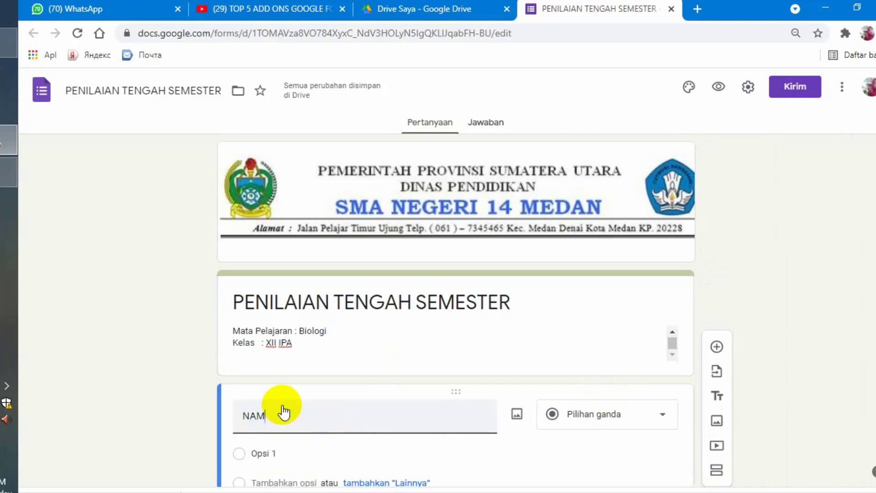
{"action": "left_click", "coordinate": [666, 419]}
{"action": "left_click", "coordinate": [617, 119]}
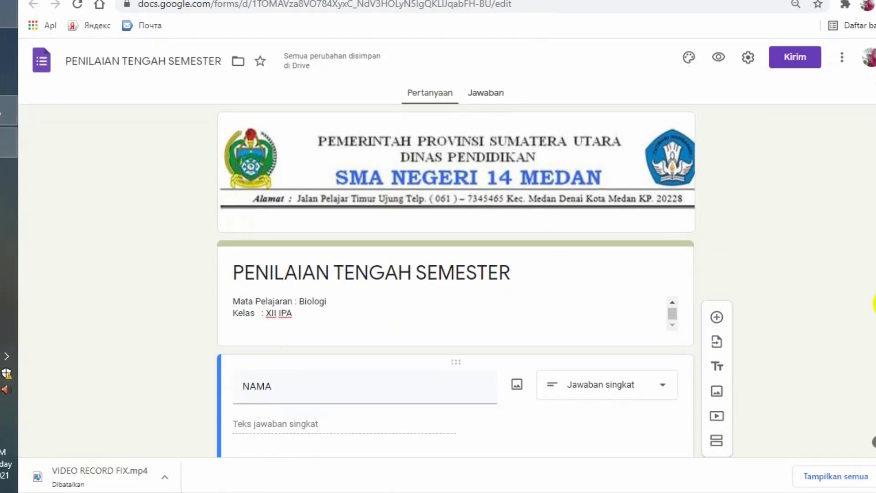
Make the NAMA question required (Wajib diisi).
{"action": "scroll", "coordinate": [758, 417], "scroll_direction": "down", "scroll_amount": 2}
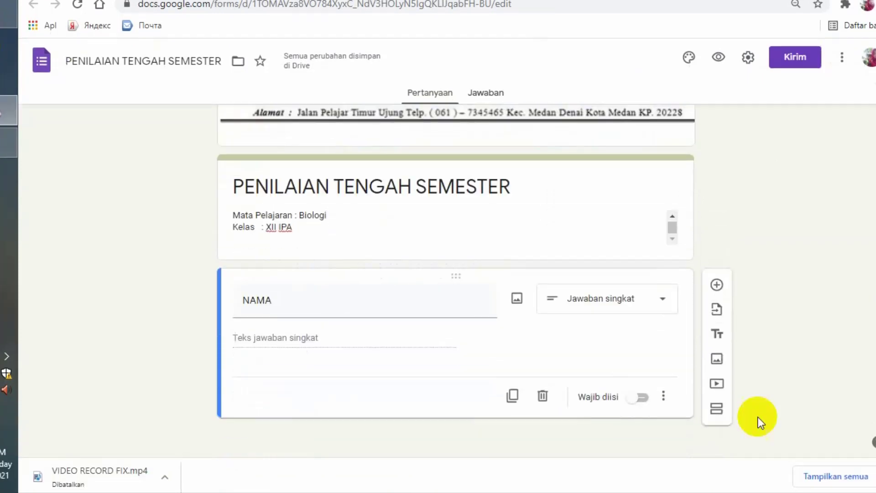
{"action": "left_click", "coordinate": [662, 396]}
{"action": "left_click", "coordinate": [651, 404]}
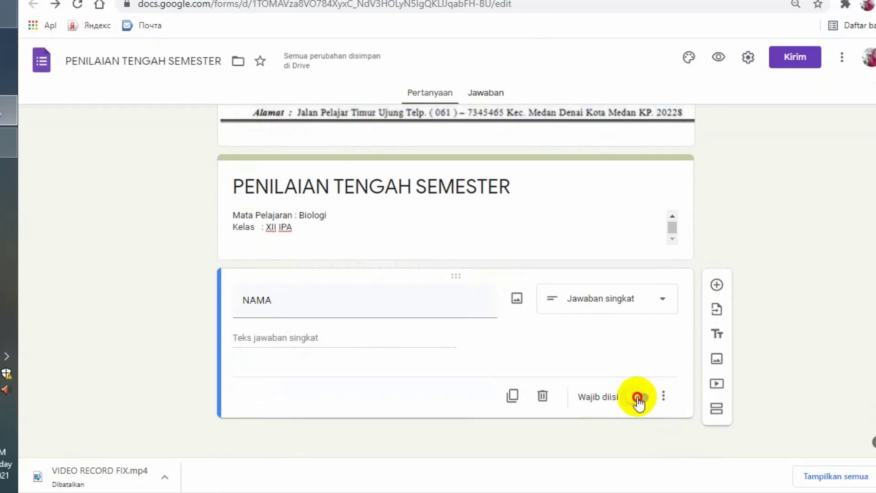
{"action": "left_click", "coordinate": [641, 402]}
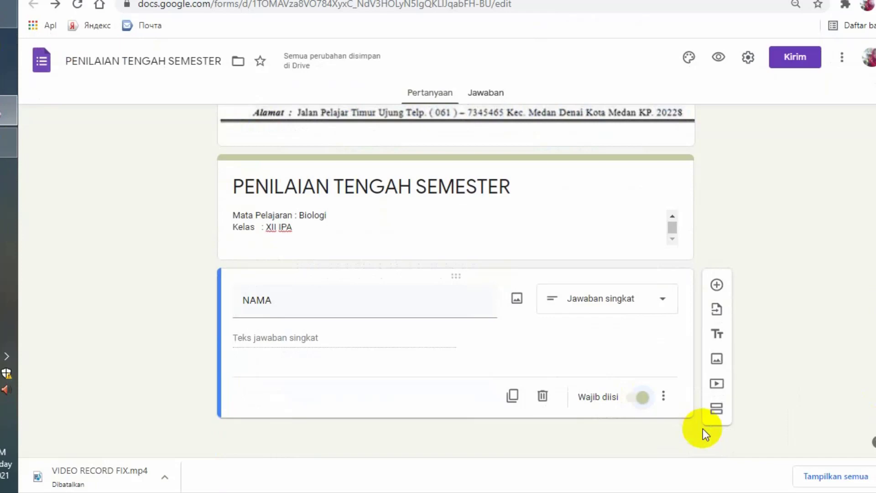
Add a new question titled "KELAS" below NAMA and set its answer type to Drop-down.
{"action": "left_click", "coordinate": [720, 289]}
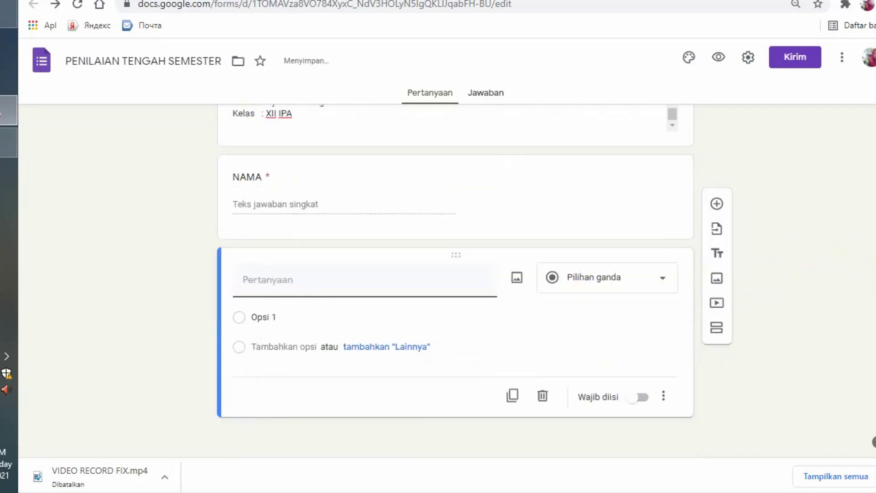
{"action": "type", "text": "KELAS"}
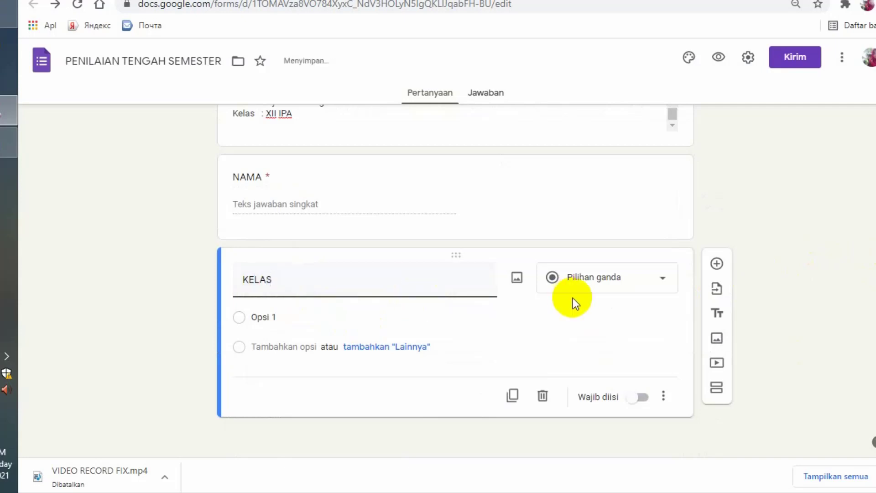
{"action": "left_click", "coordinate": [659, 288]}
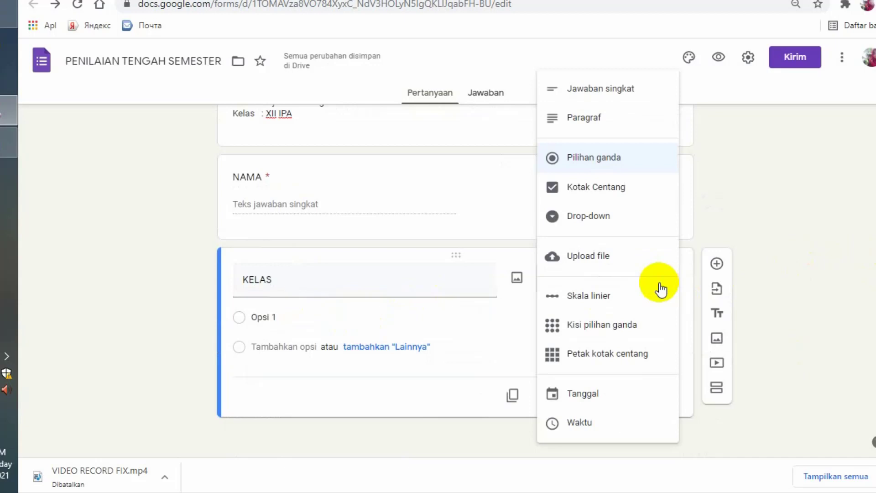
{"action": "left_click", "coordinate": [603, 224]}
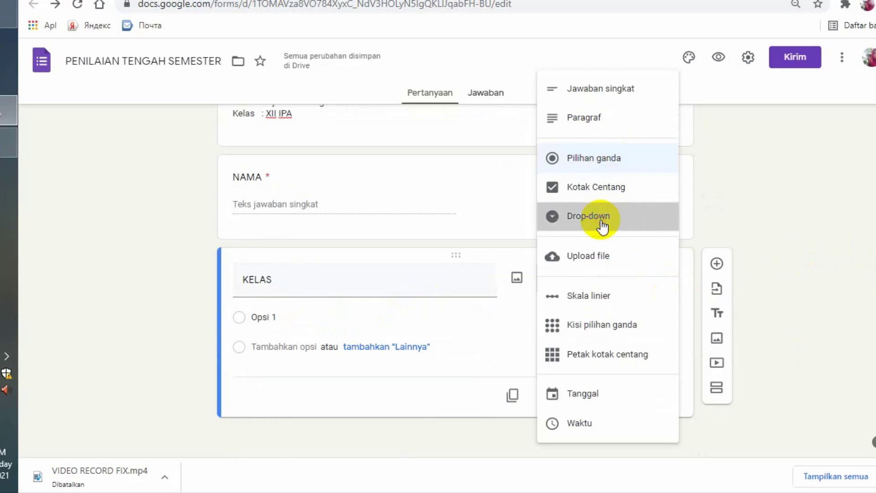
Enter "XII IPA 1" and "XII IPA 2" as the first two options of the KELAS question.
{"action": "left_click", "coordinate": [272, 315]}
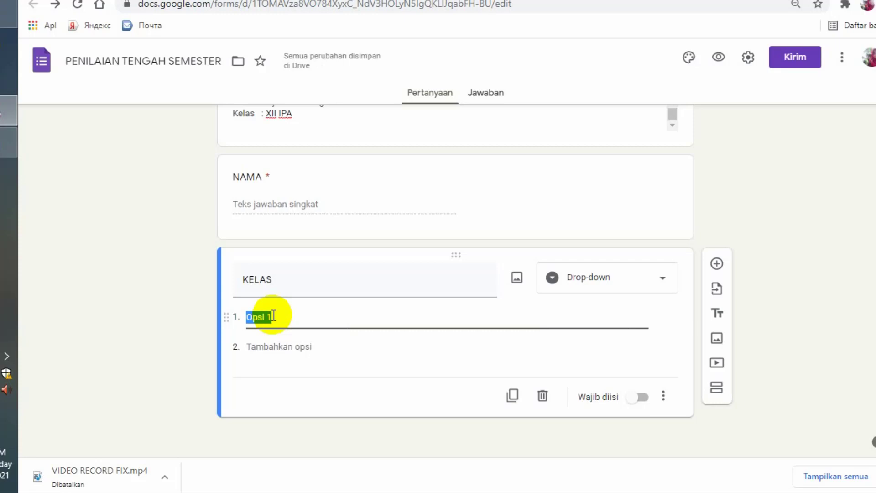
{"action": "type", "text": "XII IPA1"}
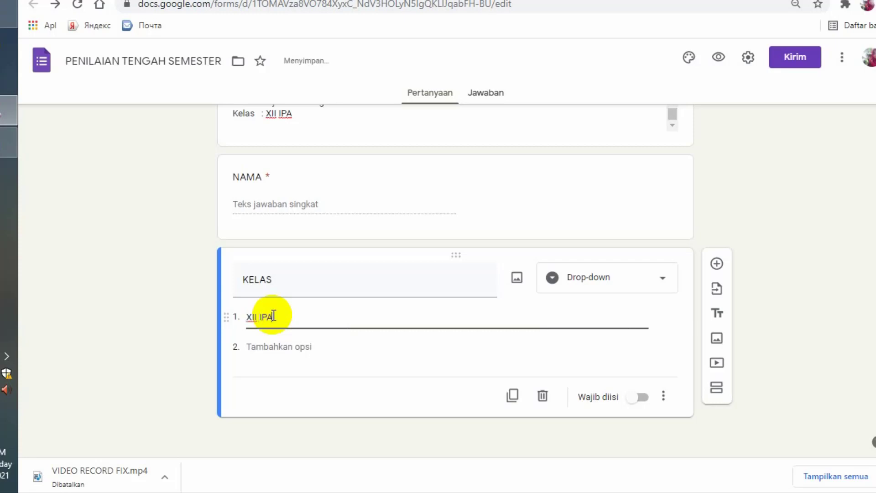
{"action": "left_click", "coordinate": [264, 347]}
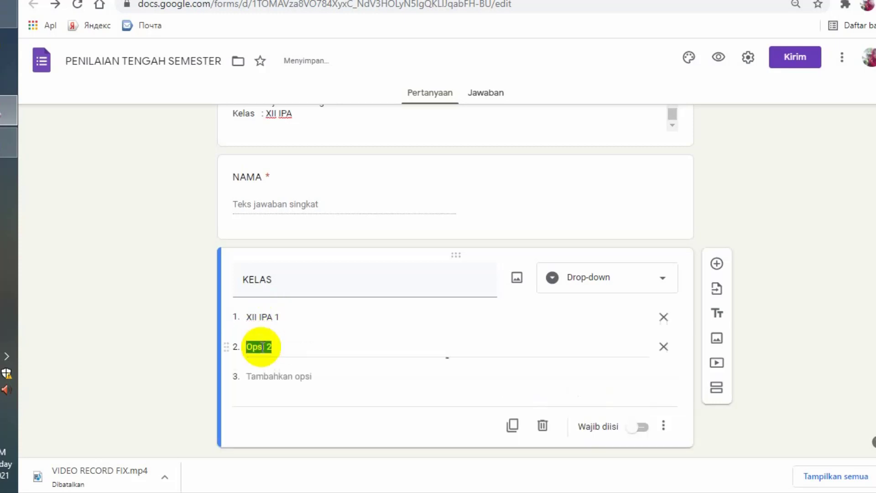
{"action": "type", "text": "XII IPA 2"}
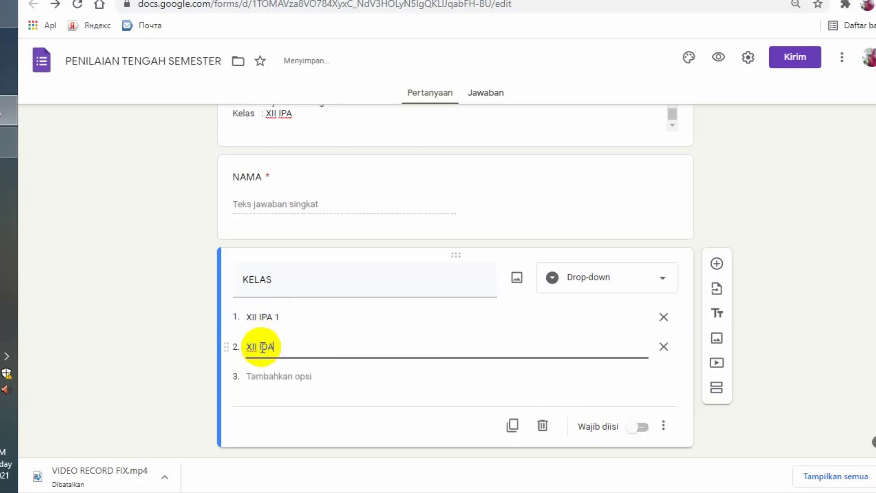
{"action": "left_click", "coordinate": [257, 376]}
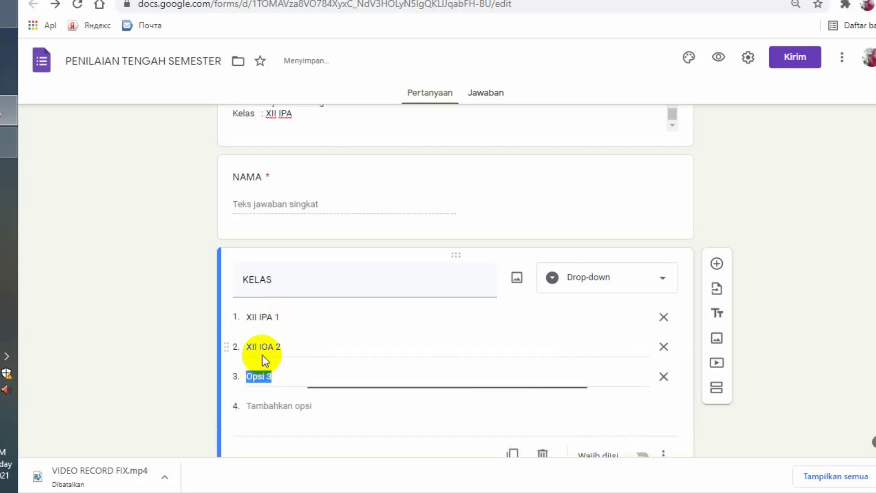
{"action": "left_click", "coordinate": [270, 347]}
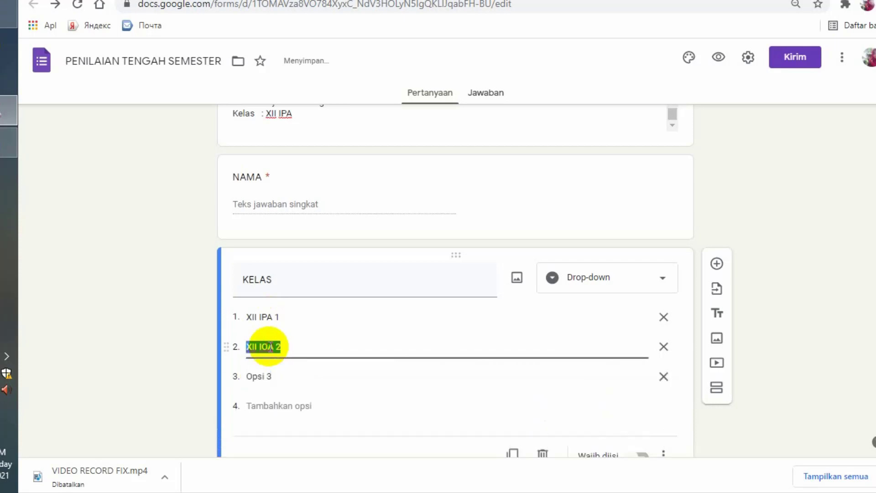
{"action": "left_click", "coordinate": [270, 347]}
{"action": "key", "text": "BackSpace"}
{"action": "type", "text": "P"}
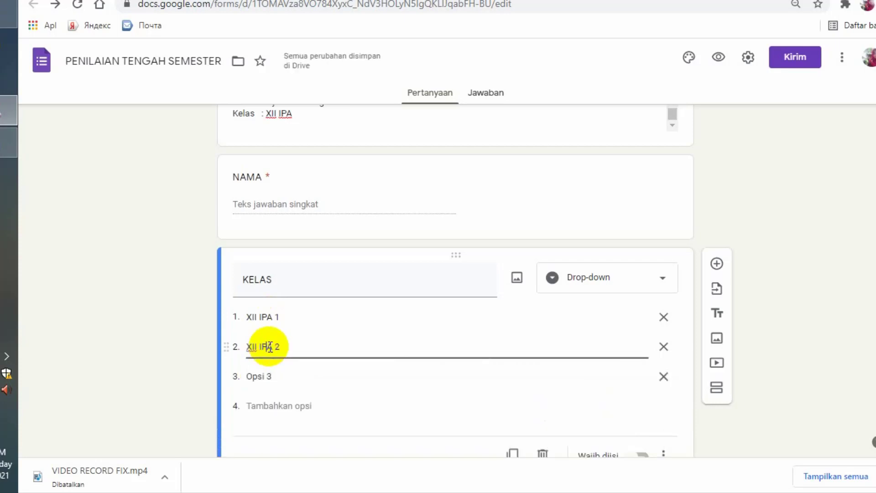
Enter "XII IPA 3" as the third KELAS option and make the question required (Wajib diisi).
{"action": "left_click", "coordinate": [255, 376]}
{"action": "type", "text": "XI"}
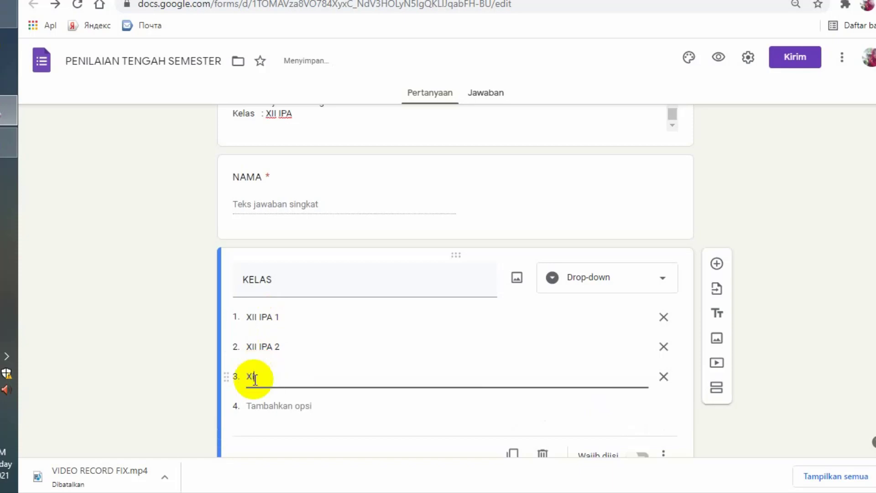
{"action": "type", "text": "I IPA 3"}
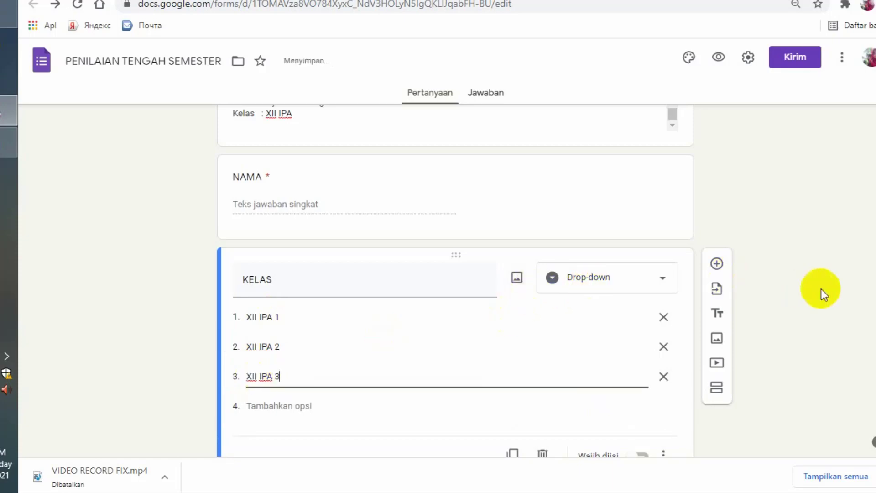
{"action": "scroll", "coordinate": [873, 442], "scroll_direction": "down", "scroll_amount": 2}
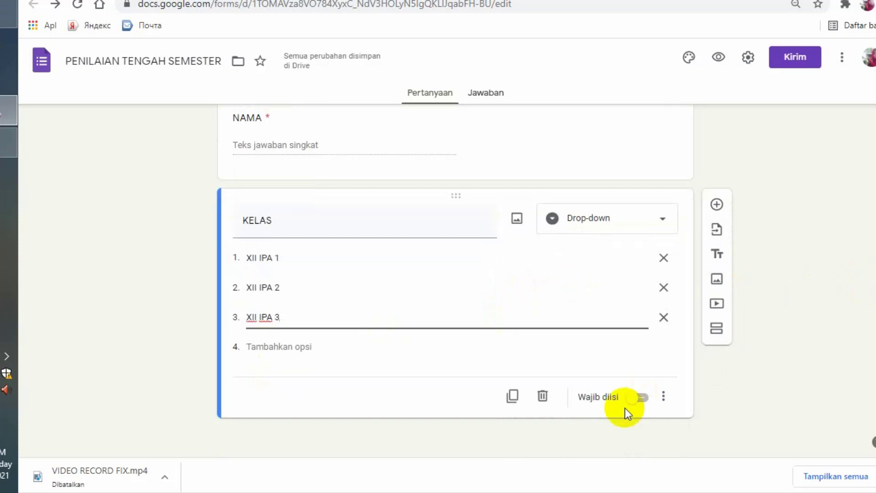
{"action": "left_click", "coordinate": [647, 401]}
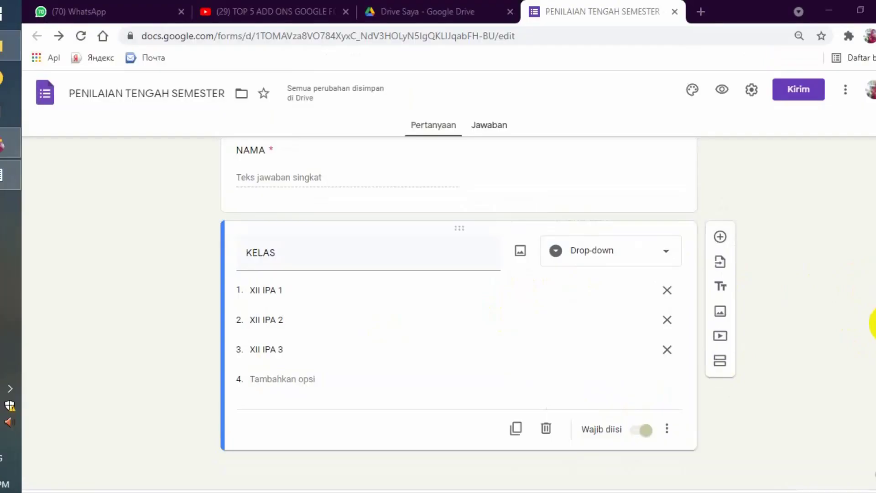
Add a new section after the KELAS question and title it "Pilihlah jawaban yang benar".
{"action": "scroll", "coordinate": [459, 296], "scroll_direction": "up", "scroll_amount": 3}
{"action": "scroll", "coordinate": [459, 297], "scroll_direction": "down", "scroll_amount": 2}
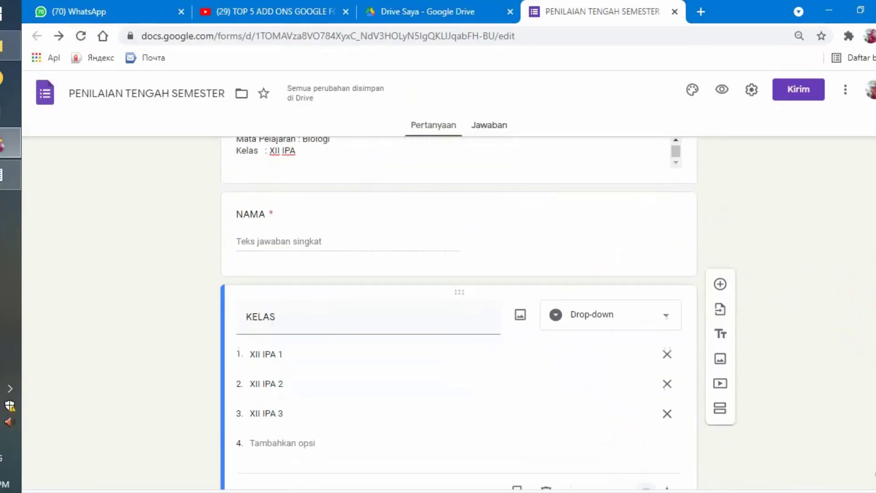
{"action": "scroll", "coordinate": [459, 297], "scroll_direction": "down", "scroll_amount": 1}
{"action": "scroll", "coordinate": [459, 297], "scroll_direction": "up", "scroll_amount": 1}
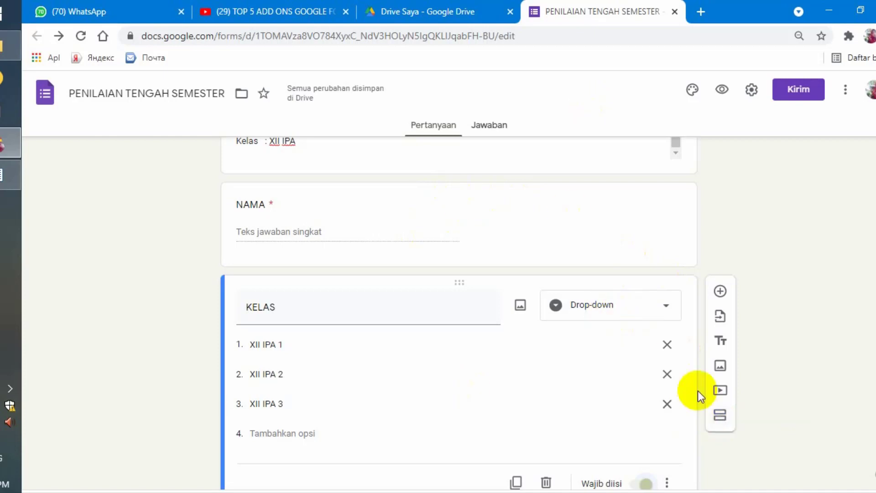
{"action": "left_click", "coordinate": [719, 416]}
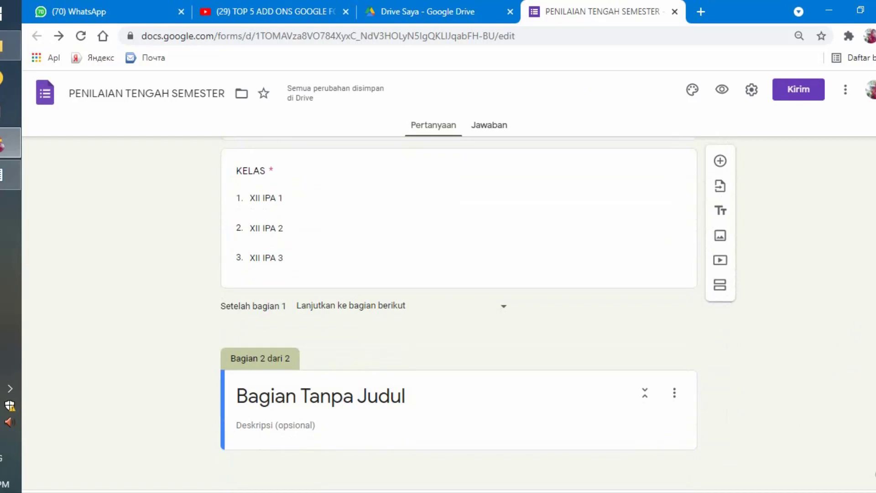
{"action": "left_click", "coordinate": [405, 392]}
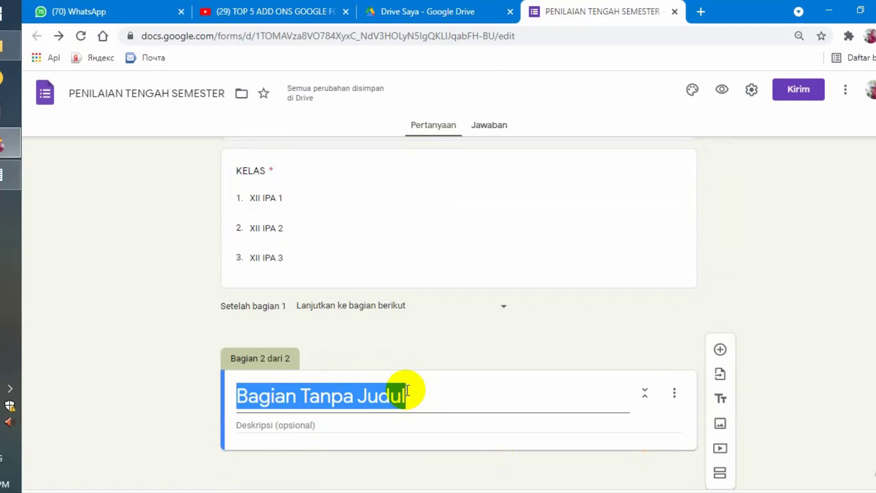
{"action": "type", "text": "pl"}
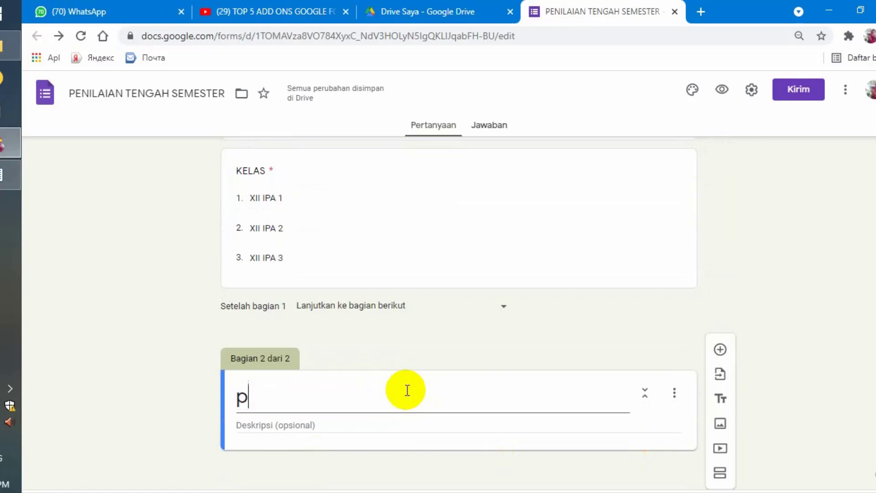
{"action": "key", "text": "BackSpace"}
{"action": "key", "text": "BackSpace"}
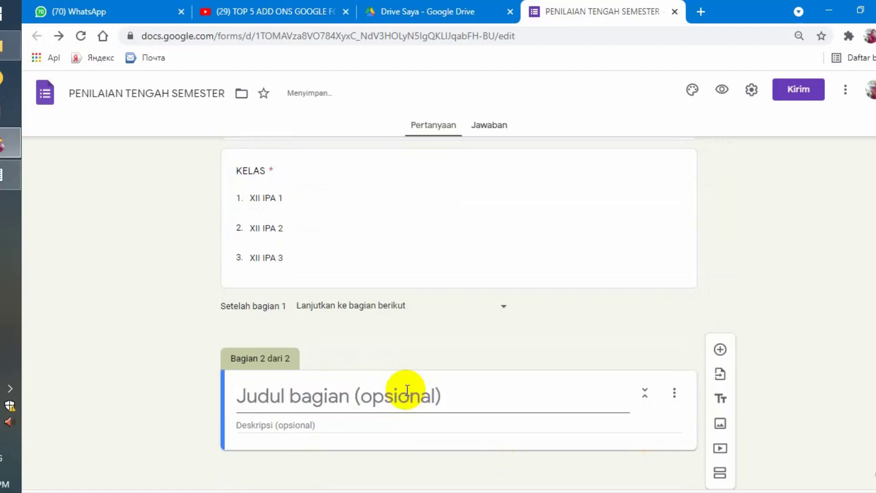
{"action": "type", "text": "Pilih"}
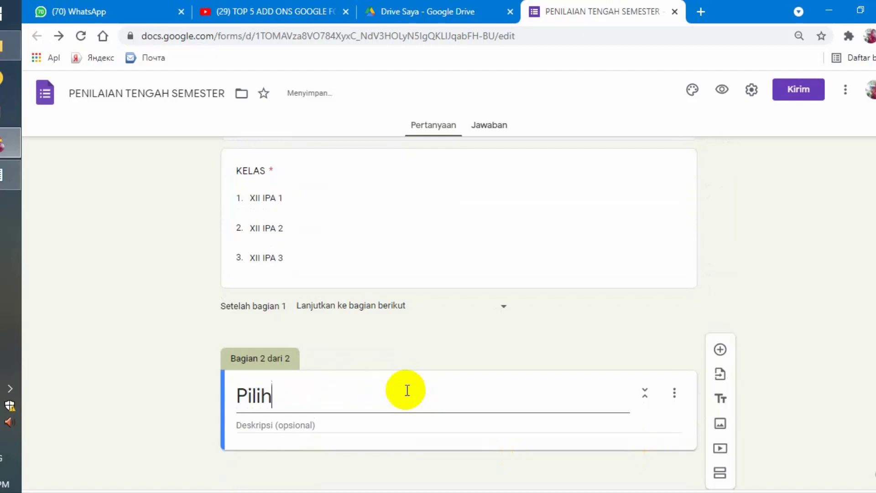
{"action": "type", "text": "lah jaw"}
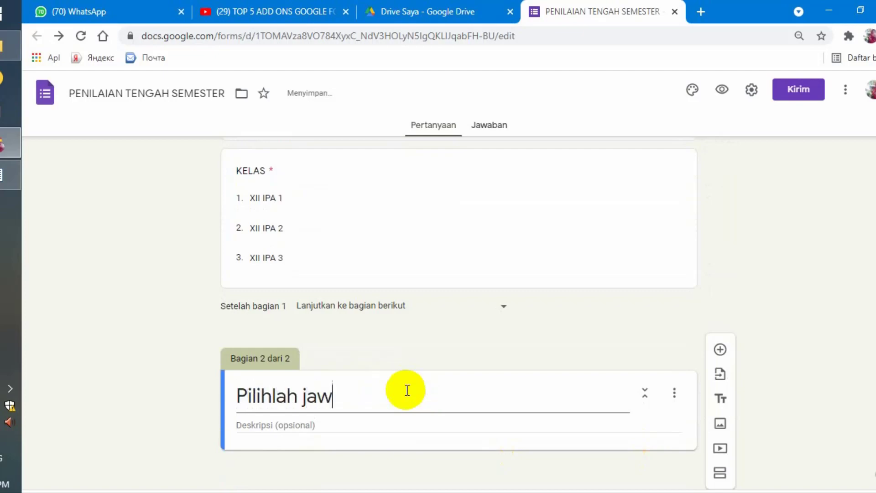
{"action": "type", "text": "aban yang"}
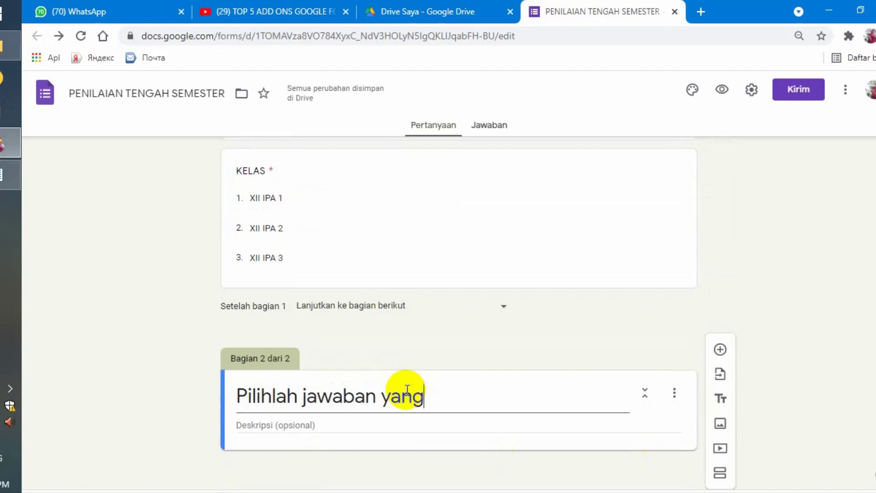
{"action": "type", "text": " benar"}
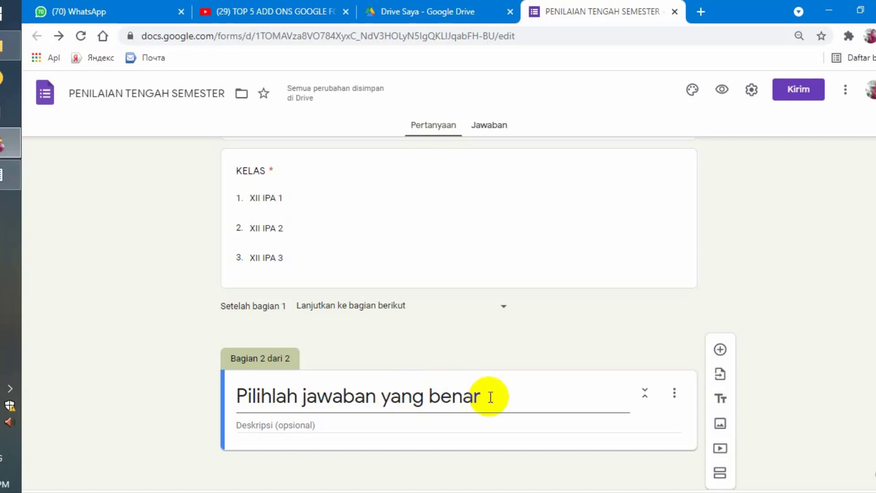
Add a question to section 2, then switch to penilaian.docx in Word and copy the text of question 1.
{"action": "left_click", "coordinate": [720, 351]}
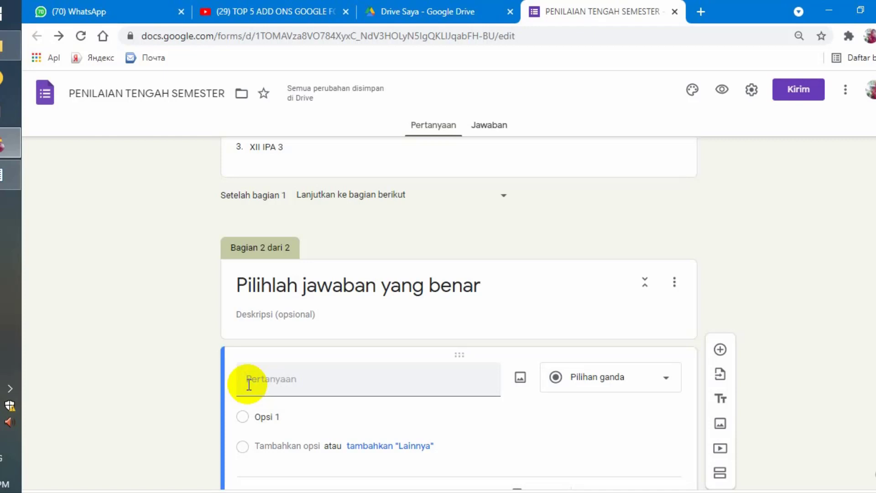
{"action": "mouse_move", "coordinate": [10, 144]}
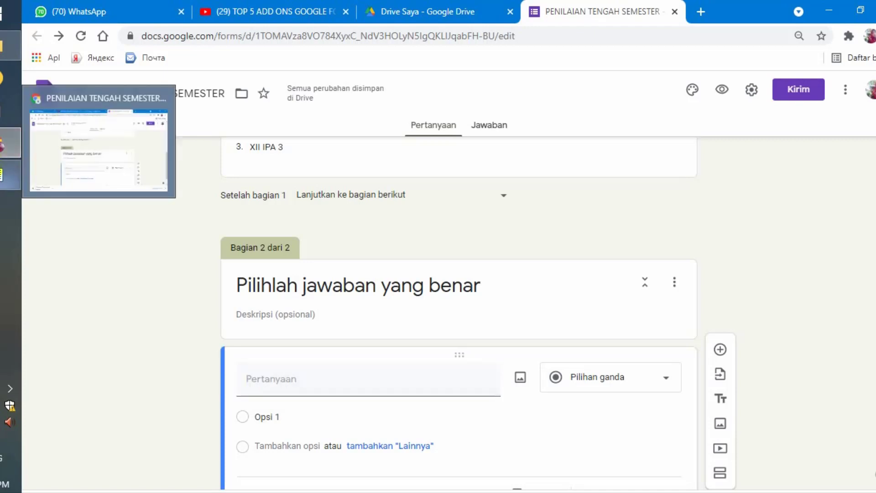
{"action": "left_click", "coordinate": [10, 175]}
{"action": "left_click", "coordinate": [547, 233]}
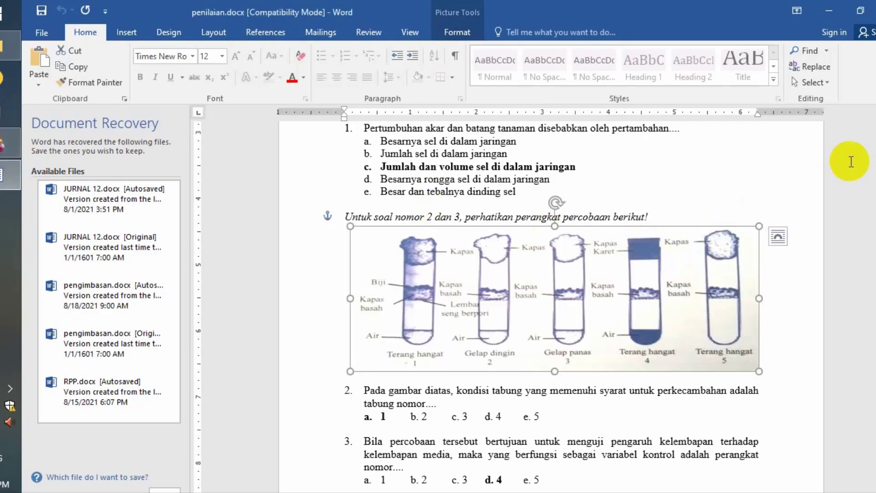
{"action": "left_click_drag", "start_coordinate": [875, 149], "coordinate": [875, 124]}
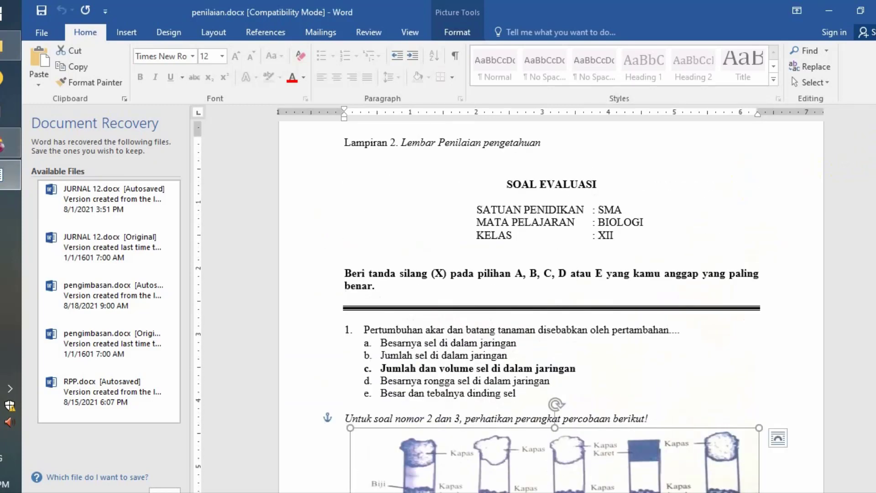
{"action": "left_click_drag", "start_coordinate": [345, 331], "coordinate": [677, 329]}
Return to the form in Chrome and paste "Pertumbuhan akar dan batang tanaman disebabkan oleh pertambahan...." as the question, removing its leading number.
{"action": "left_click", "coordinate": [10, 143]}
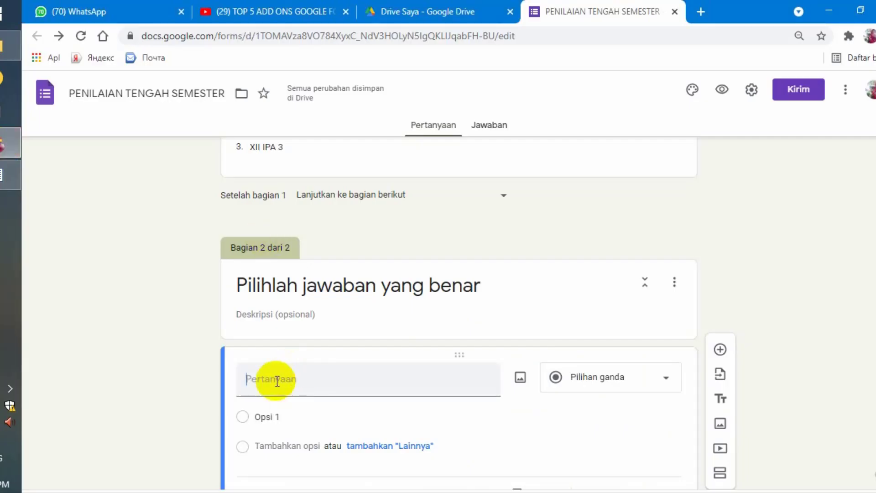
{"action": "type", "text": "1. Pertumbuhan akar dan batang tanaman disebabkan oleh pertambahan...."}
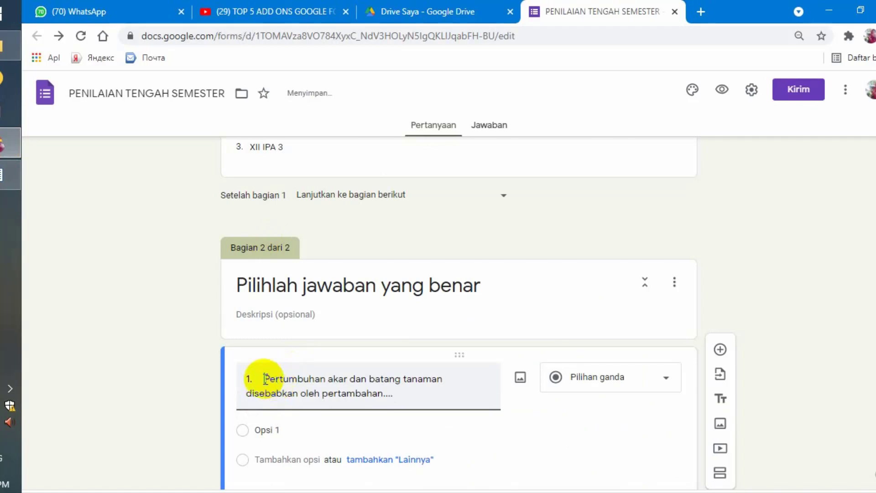
{"action": "key", "text": "BackSpace"}
{"action": "key", "text": "BackSpace"}
{"action": "key", "text": "BackSpace"}
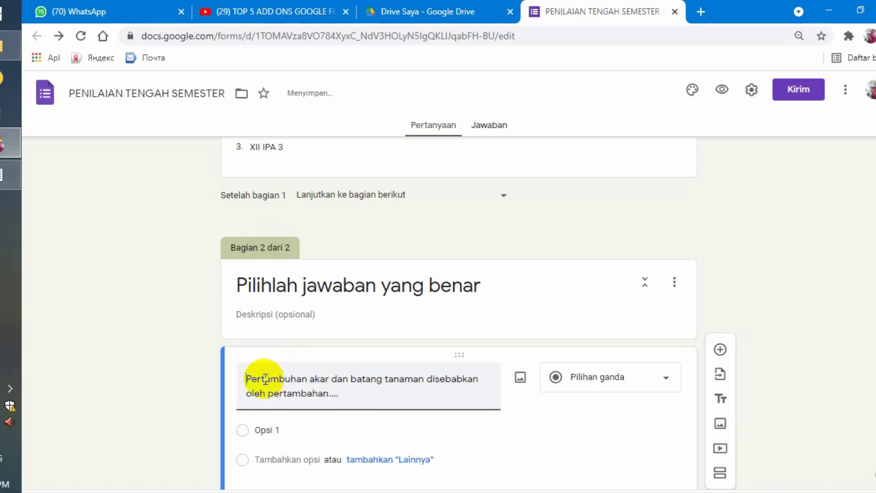
Copy answer a of question 1 from penilaian.docx in Word and enter "Besarnya sel di dalam jaringan" as the form question's first option, without its letter.
{"action": "key", "text": "alt+Tab"}
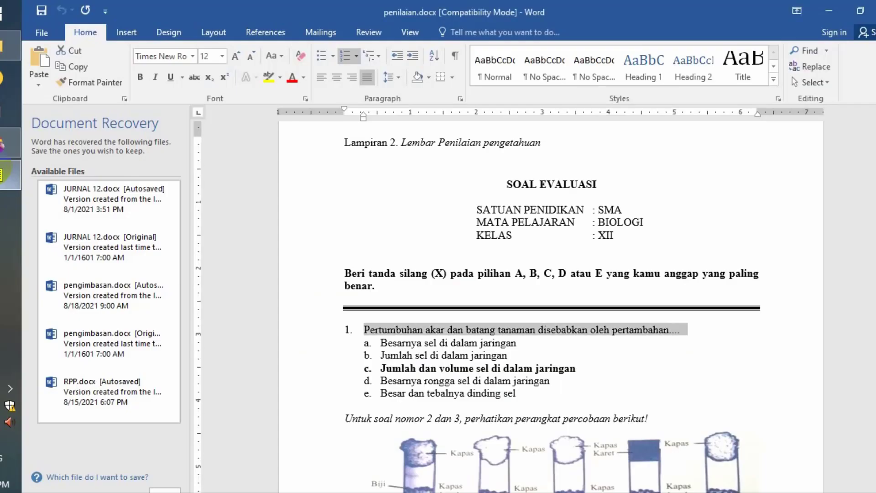
{"action": "left_click_drag", "start_coordinate": [380, 343], "coordinate": [511, 344]}
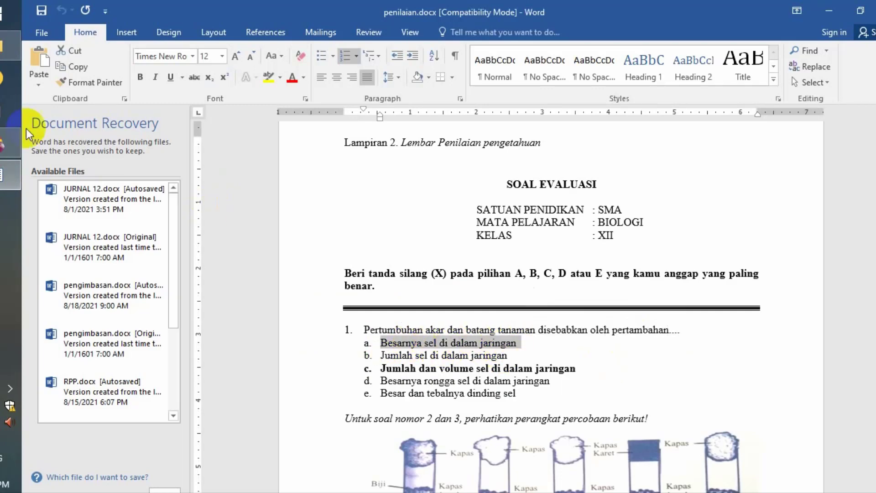
{"action": "left_click", "coordinate": [5, 146]}
{"action": "left_click", "coordinate": [297, 428]}
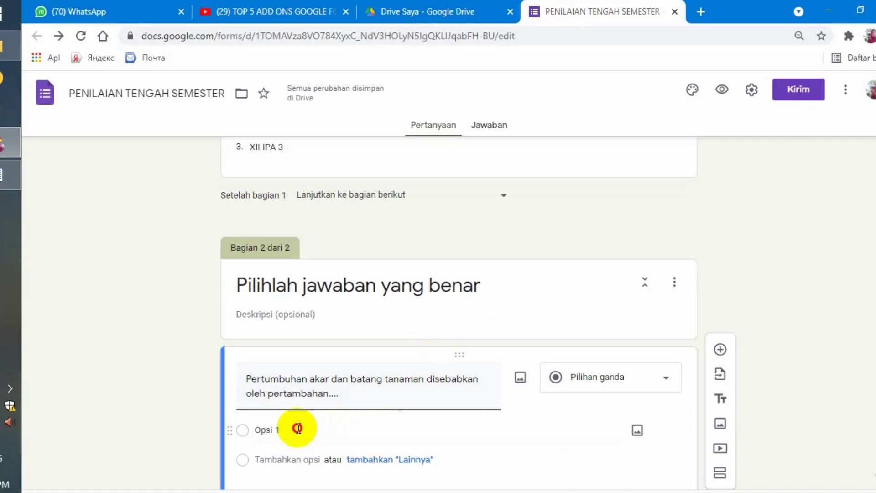
{"action": "key", "text": "BackSpace"}
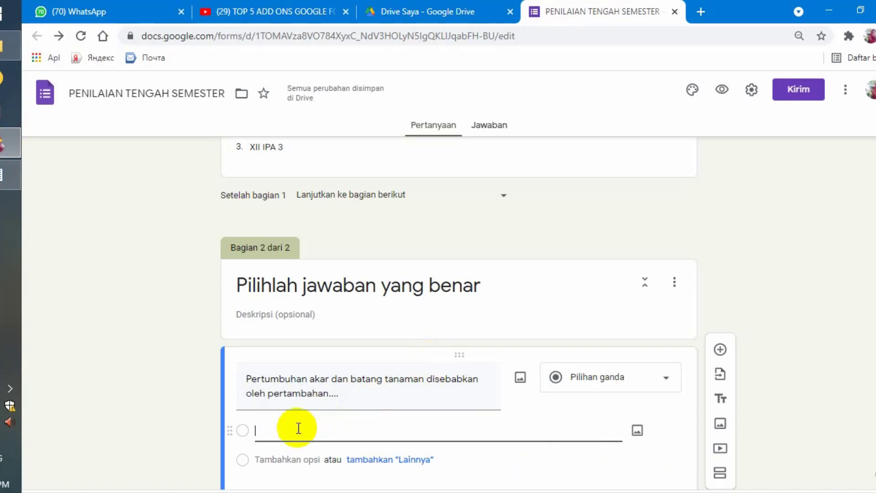
{"action": "type", "text": "a.\tBesarnya sel di dalam jaringan"}
{"action": "left_click", "coordinate": [270, 430]}
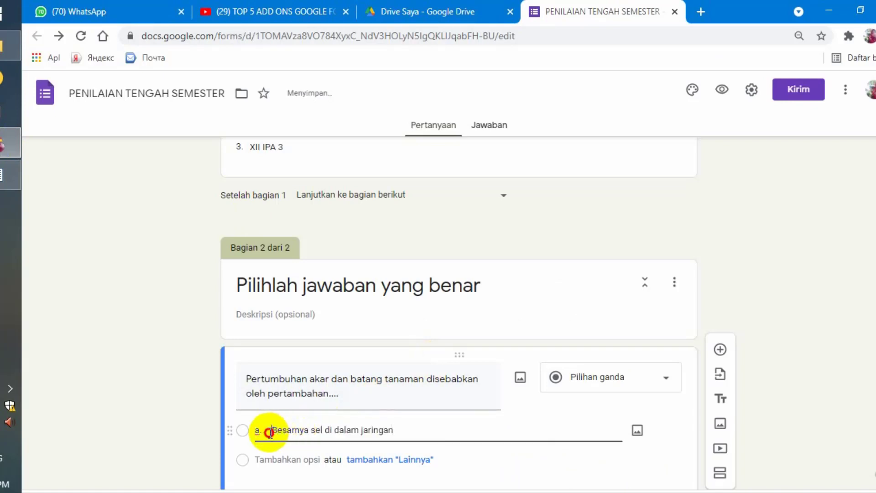
{"action": "key", "text": "BackSpace"}
{"action": "key", "text": "BackSpace"}
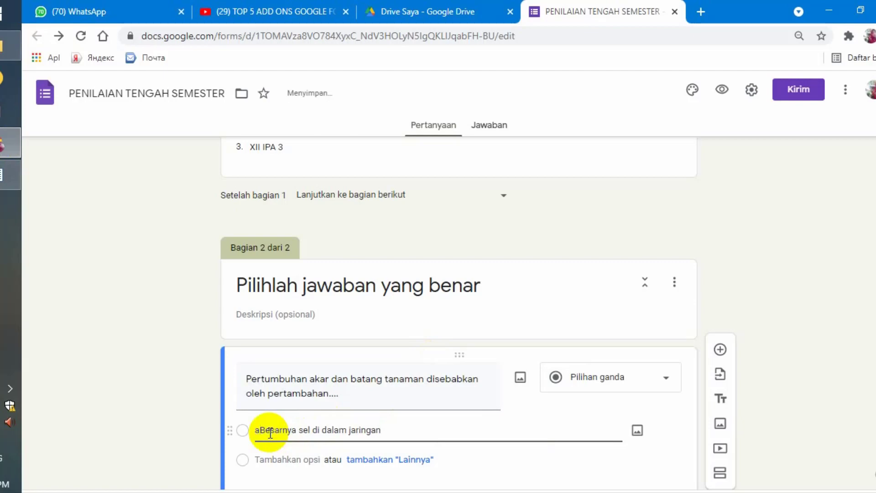
{"action": "key", "text": "BackSpace"}
Copy answer b from the Word document and add "Jumlah sel di dalam jaringan" as the second option in the Chrome form, removing the leading letter.
{"action": "left_click", "coordinate": [8, 180]}
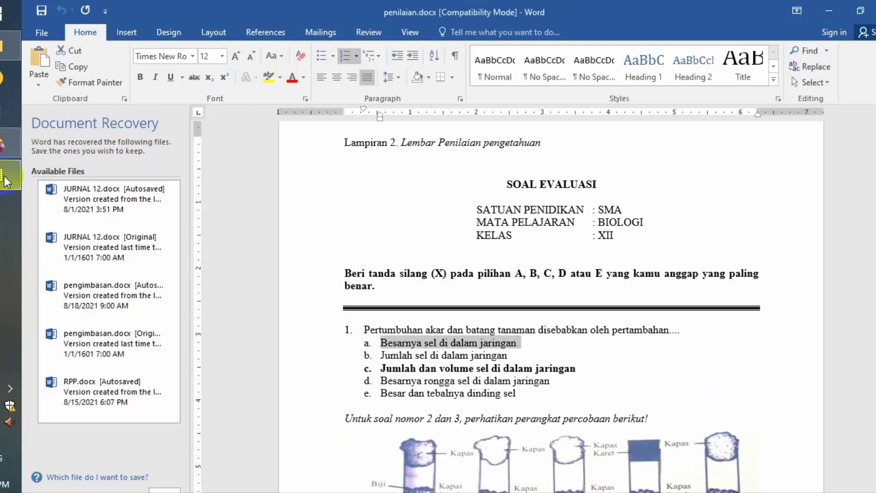
{"action": "left_click_drag", "start_coordinate": [380, 355], "coordinate": [518, 354]}
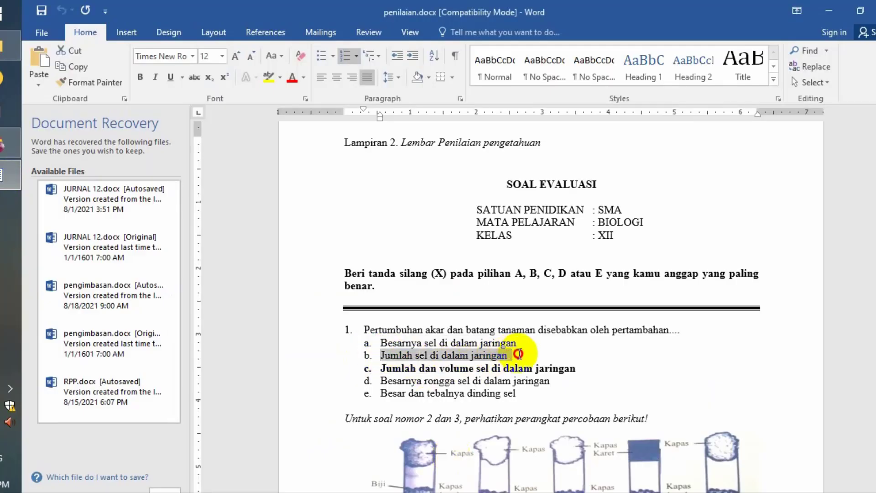
{"action": "key", "text": "ctrl+c"}
{"action": "left_click", "coordinate": [8, 144]}
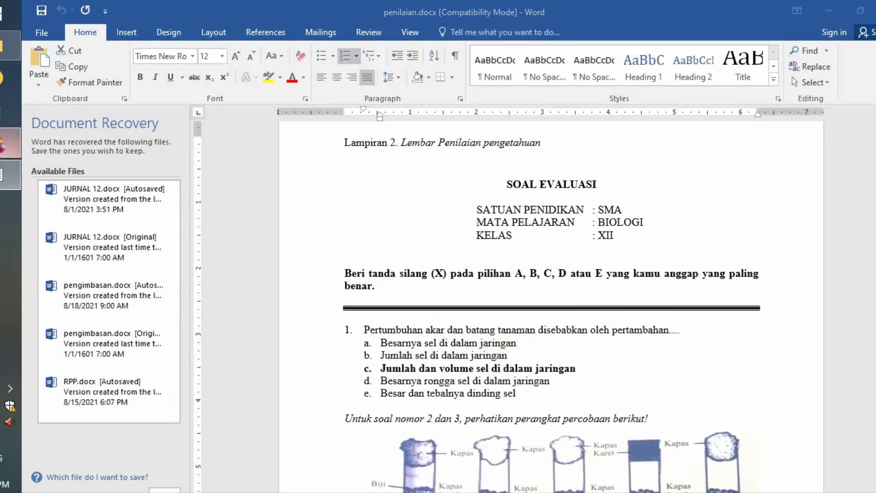
{"action": "left_click", "coordinate": [271, 471]}
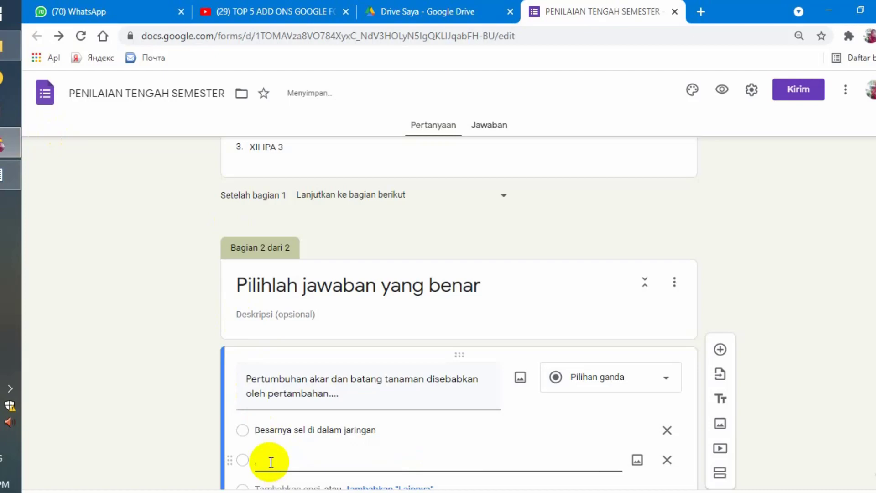
{"action": "key", "text": "ctrl+v"}
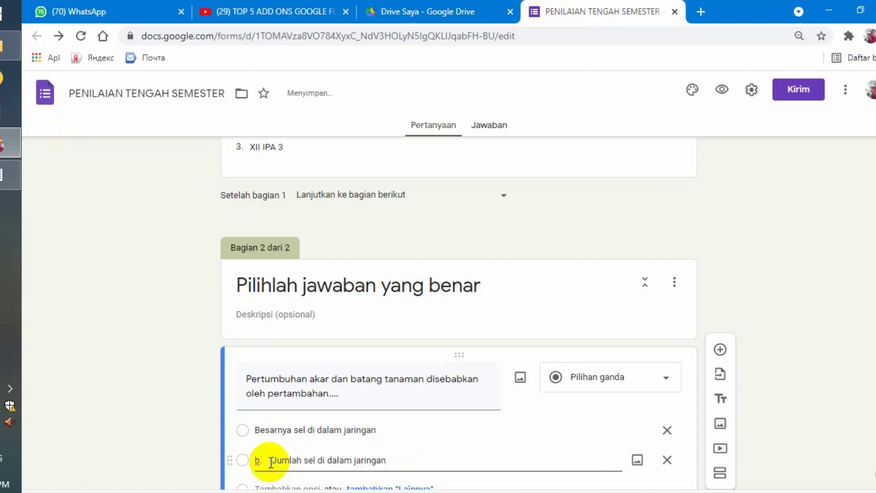
{"action": "left_click", "coordinate": [271, 462]}
{"action": "key", "text": "BackSpace"}
{"action": "key", "text": "BackSpace"}
{"action": "key", "text": "BackSpace"}
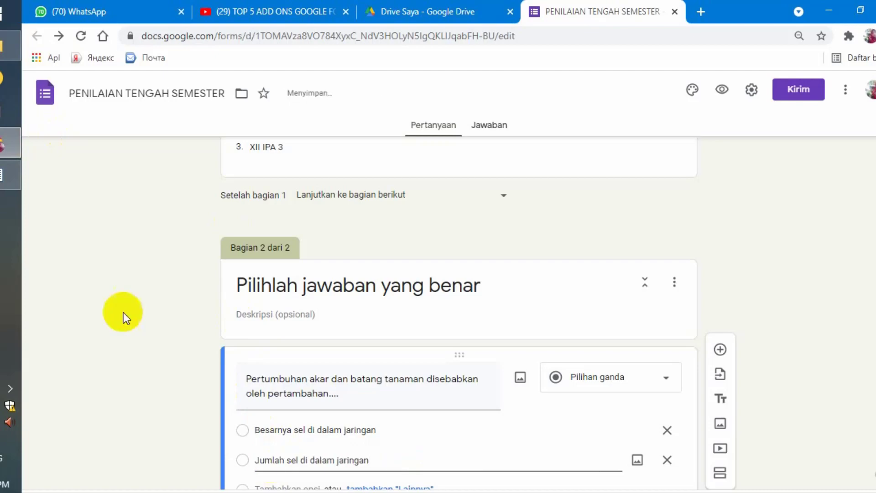
Copy answer c from Word and add "Jumlah dan volume sel di dalam jaringan" as the form question's third option, removing the leading letter.
{"action": "left_click", "coordinate": [92, 201]}
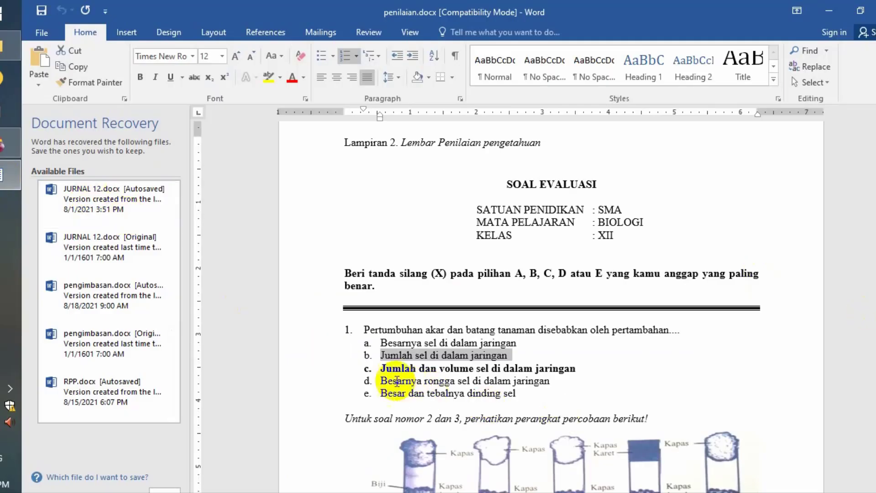
{"action": "left_click_drag", "start_coordinate": [380, 368], "coordinate": [568, 373]}
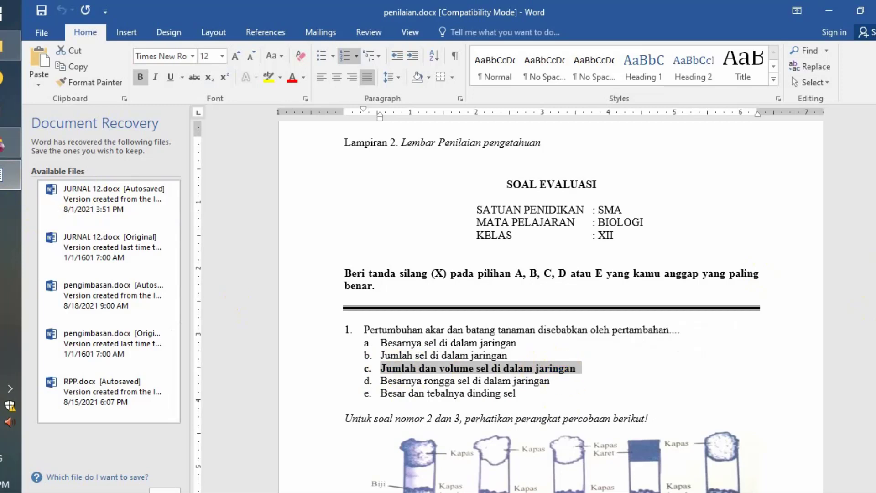
{"action": "left_click", "coordinate": [9, 143]}
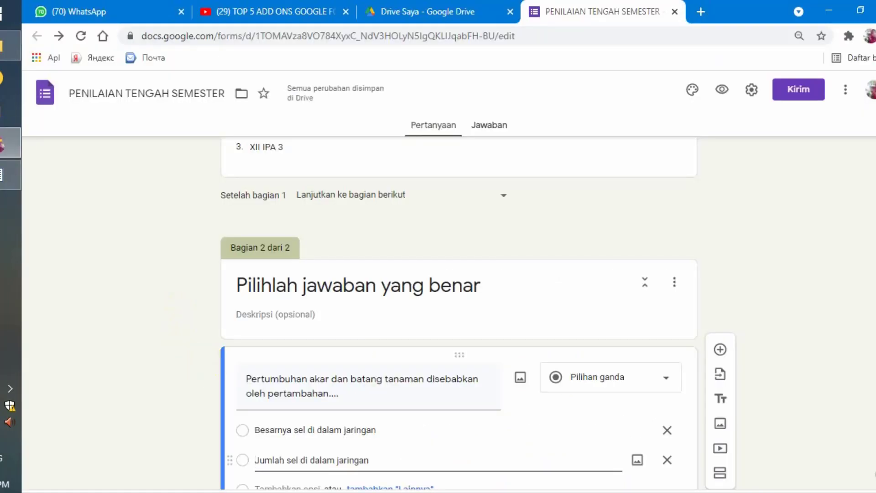
{"action": "scroll", "coordinate": [360, 359], "scroll_direction": "down", "scroll_amount": 3}
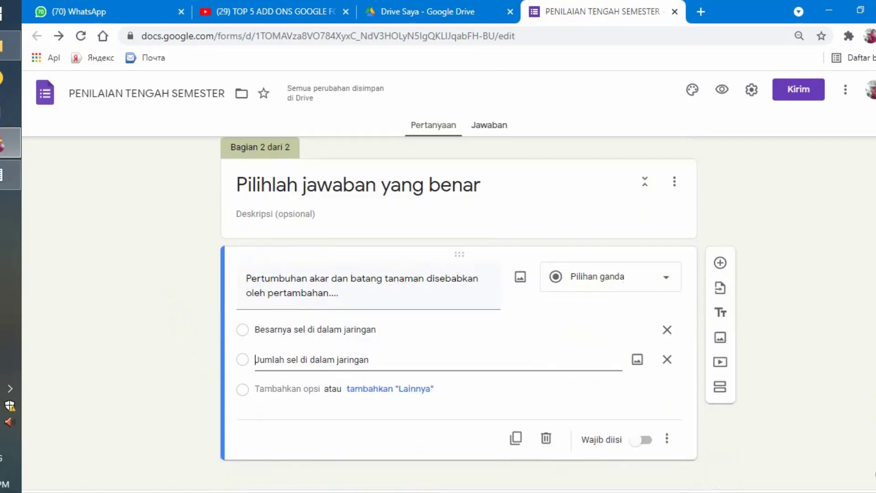
{"action": "left_click", "coordinate": [294, 393]}
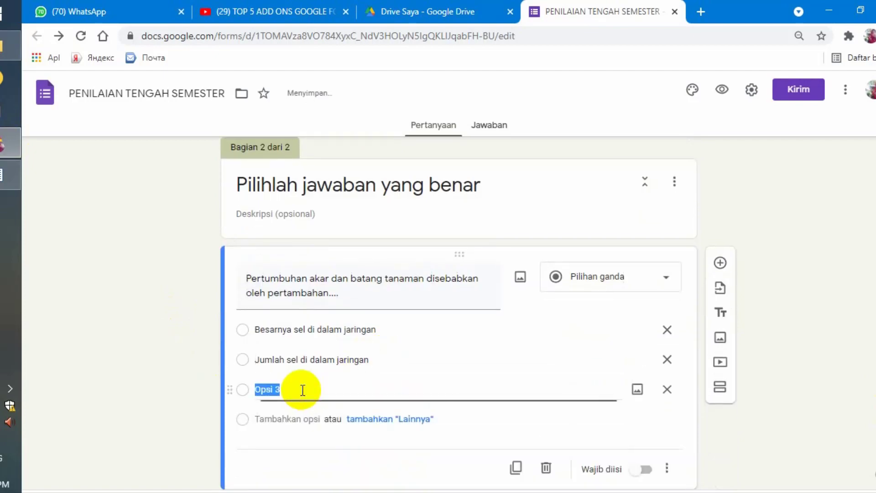
{"action": "key", "text": "ctrl+v"}
{"action": "left_click", "coordinate": [274, 392]}
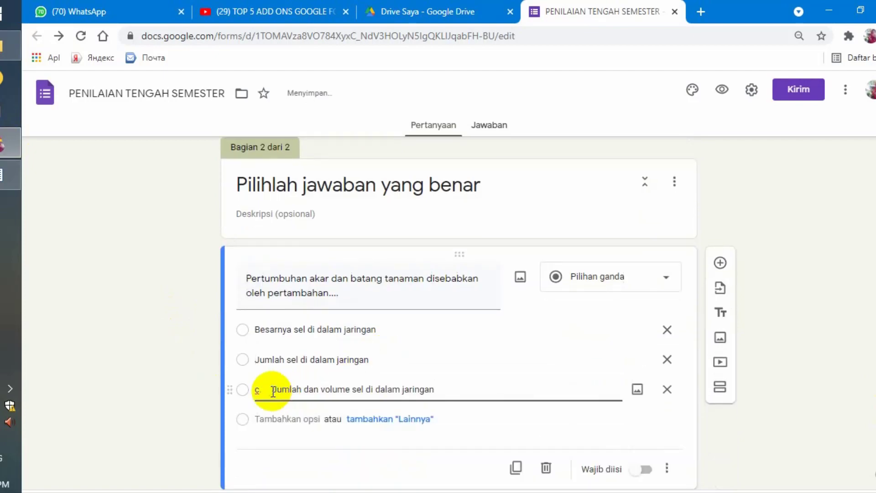
{"action": "key", "text": "BackSpace"}
{"action": "key", "text": "BackSpace"}
{"action": "key", "text": "BackSpace"}
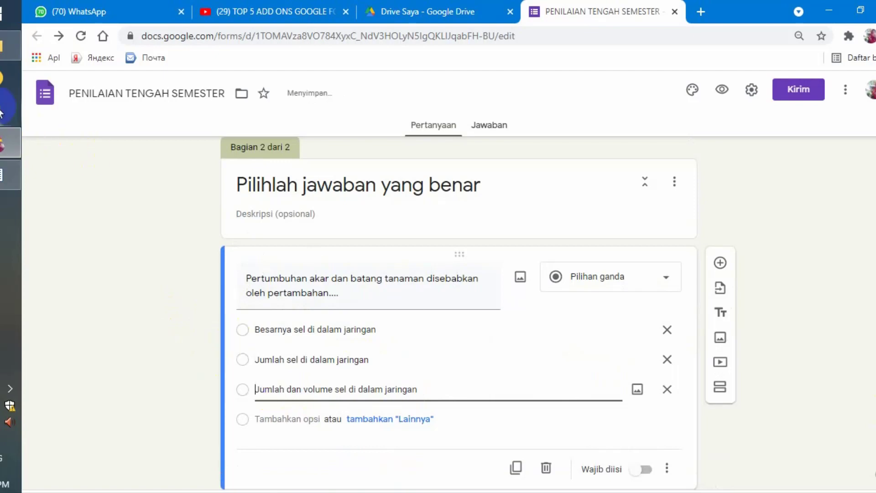
Copy answer d from Word and add "Besarnya rongga sel di dalam jaringan" as the form question's fourth option, removing the leading letter.
{"action": "mouse_move", "coordinate": [4, 134]}
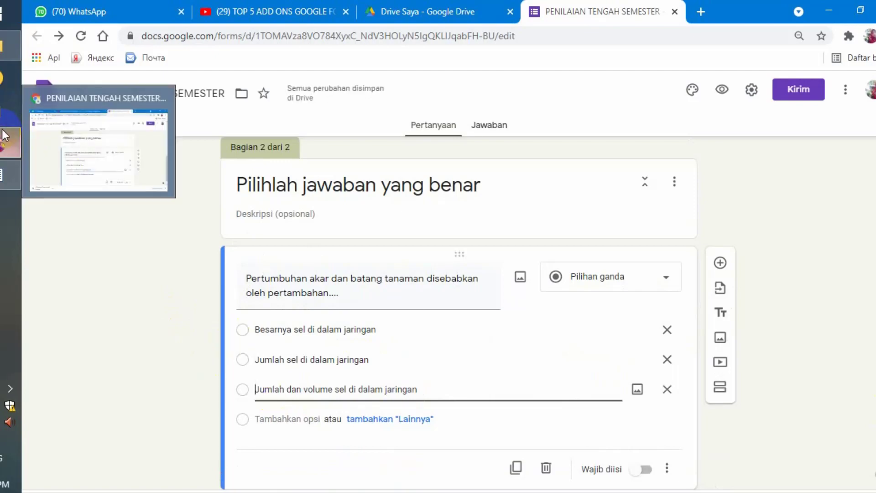
{"action": "left_click", "coordinate": [9, 174]}
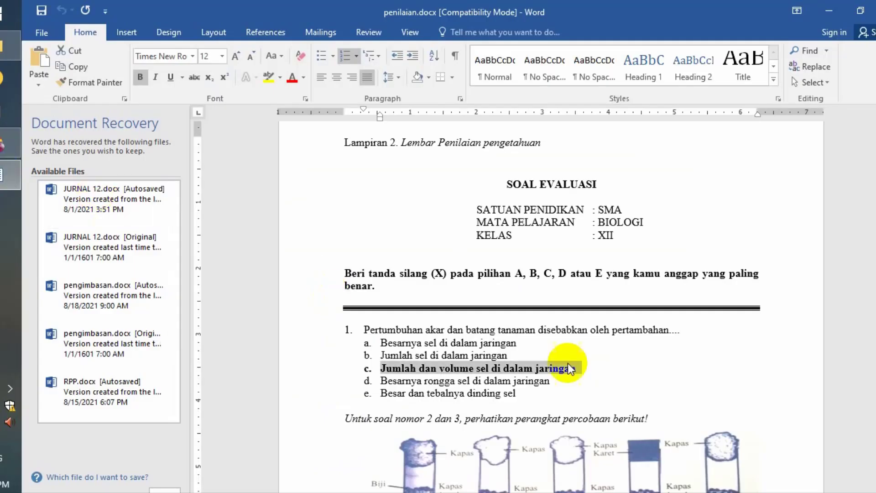
{"action": "left_click_drag", "start_coordinate": [382, 380], "coordinate": [553, 381]}
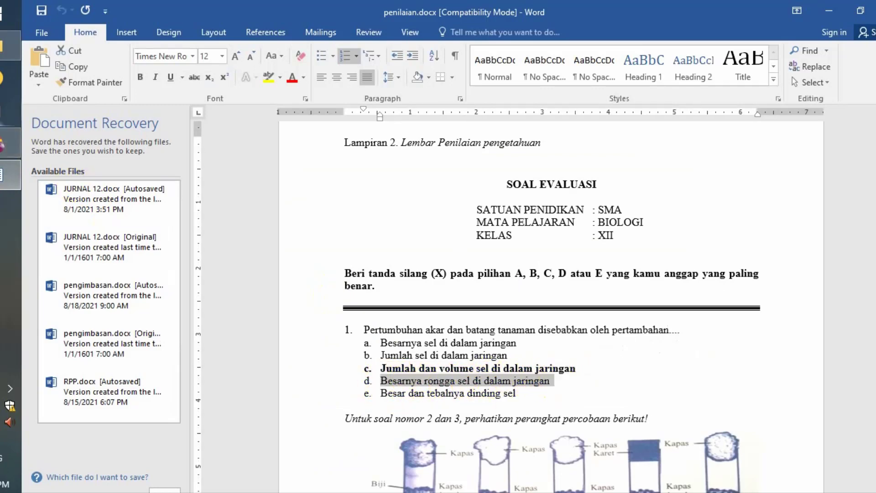
{"action": "left_click", "coordinate": [16, 138]}
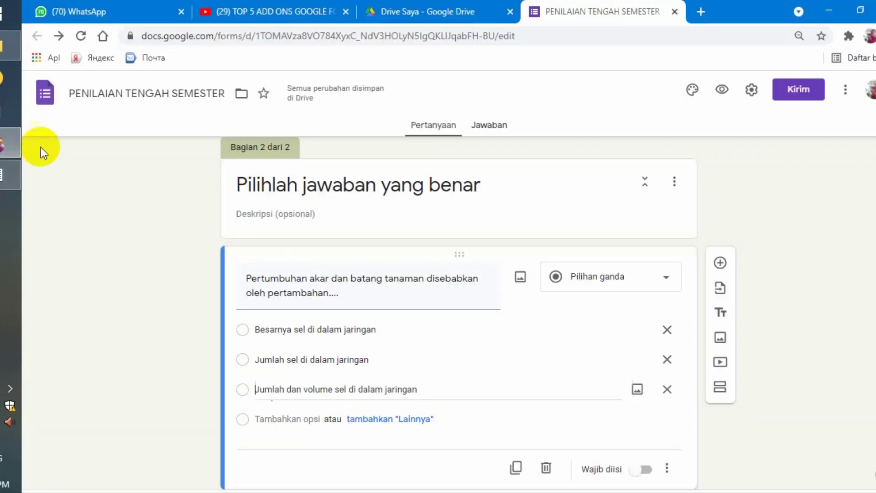
{"action": "left_click", "coordinate": [304, 417]}
{"action": "key", "text": "ctrl+v"}
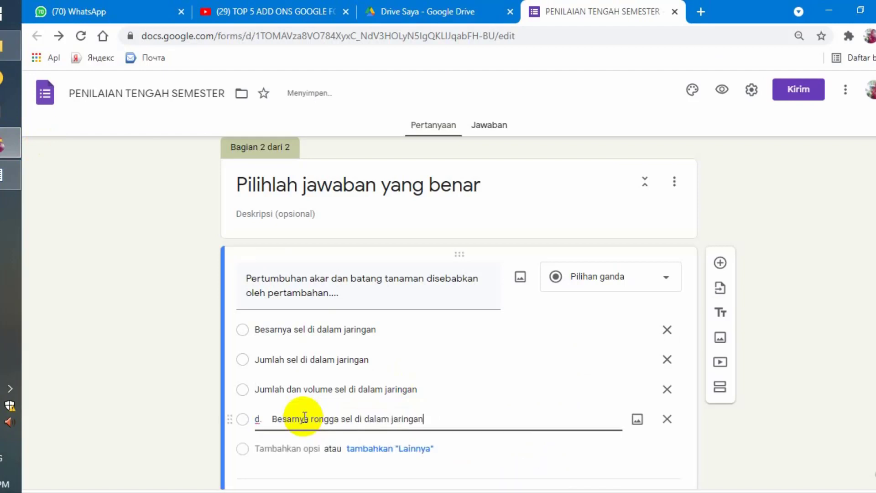
{"action": "left_click", "coordinate": [271, 419]}
{"action": "key", "text": "BackSpace"}
{"action": "key", "text": "BackSpace"}
{"action": "key", "text": "BackSpace"}
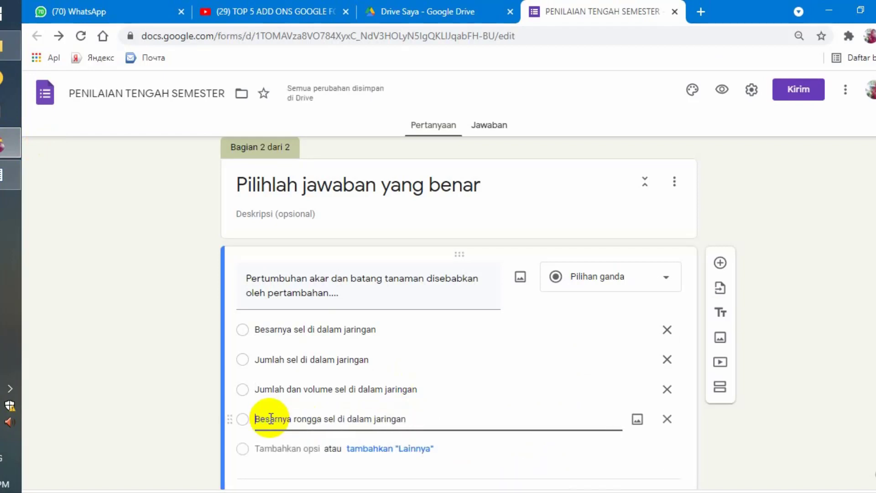
Copy answer e from Word and add "Besar dan tebalnya dinding sel" as the form question's fifth option, removing the leading letter.
{"action": "left_click", "coordinate": [10, 175]}
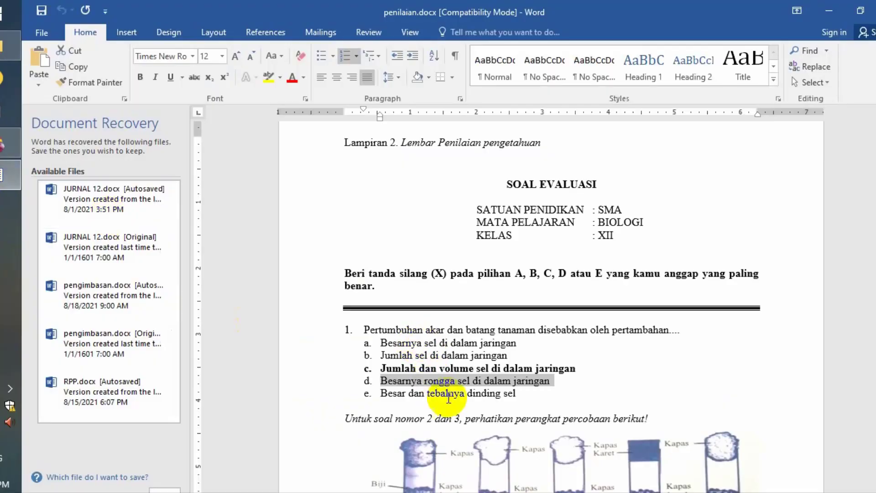
{"action": "left_click_drag", "start_coordinate": [347, 393], "coordinate": [524, 395]}
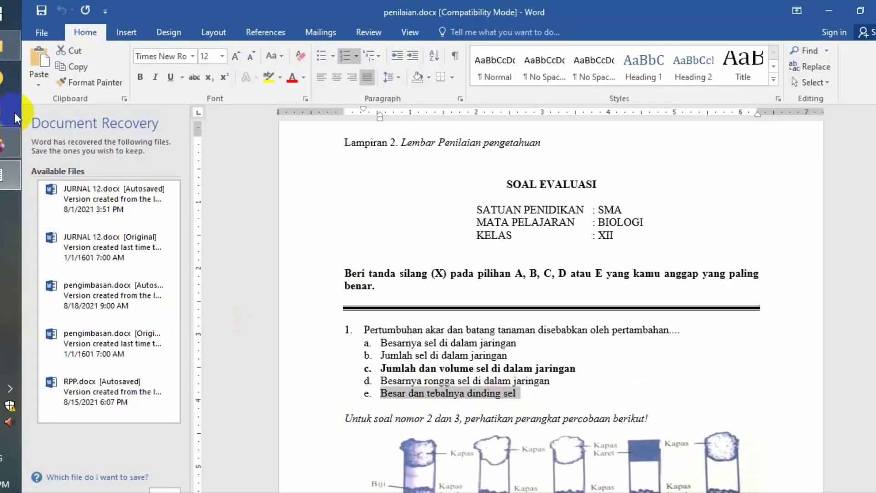
{"action": "left_click", "coordinate": [10, 143]}
{"action": "left_click", "coordinate": [278, 450]}
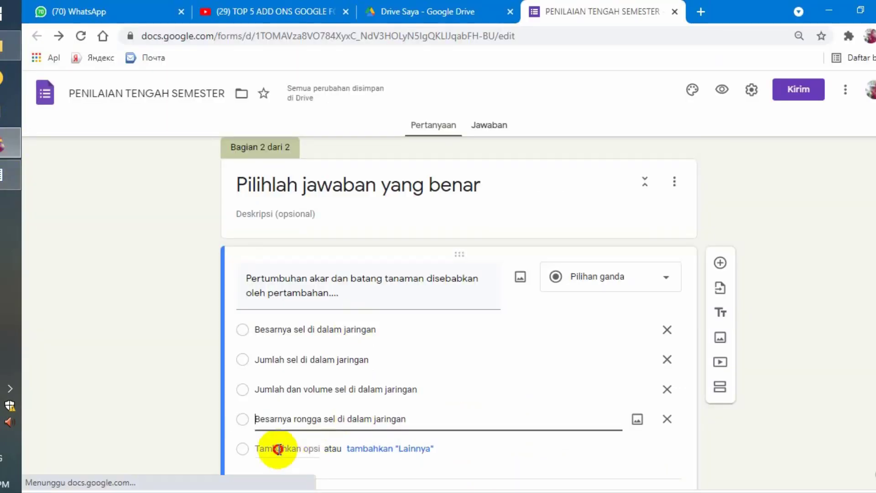
{"action": "key", "text": "ctrl+v"}
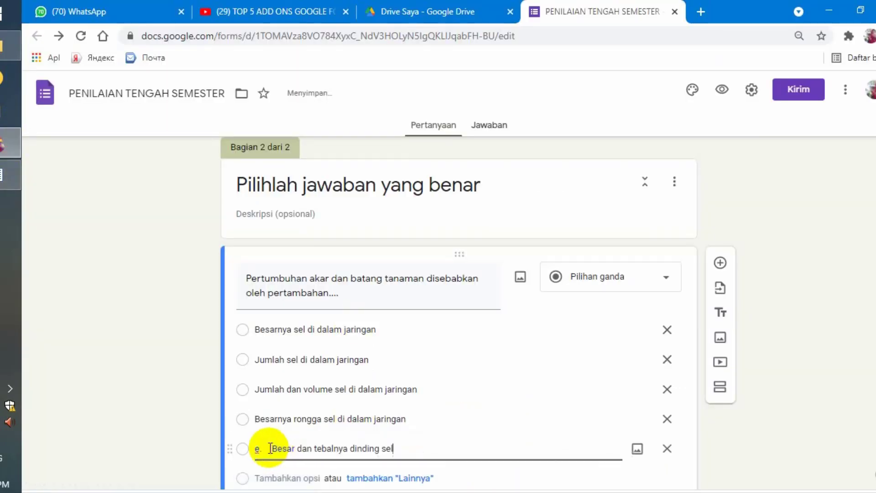
{"action": "left_click", "coordinate": [270, 448]}
{"action": "key", "text": "BackSpace"}
{"action": "key", "text": "BackSpace"}
{"action": "key", "text": "BackSpace"}
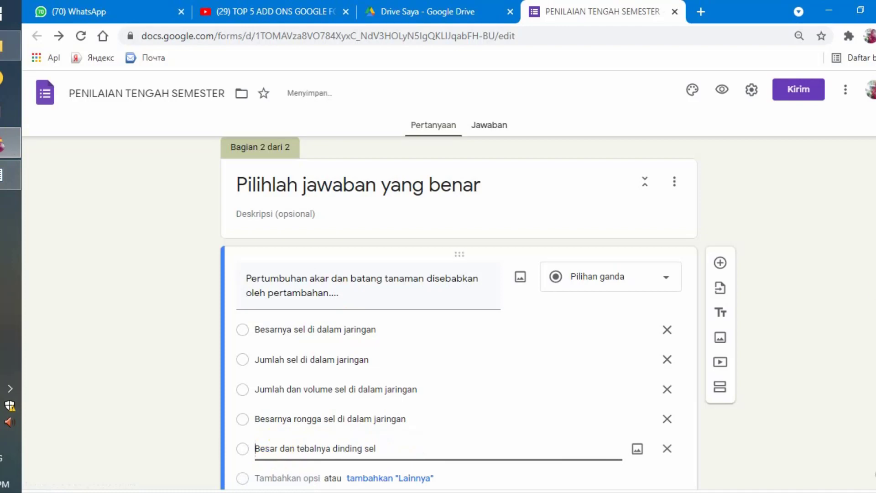
In the form settings, limit respondents to one response (Batasi ke 1 jawaban) and enable shuffled question order (Acak urutan pertanyaan).
{"action": "scroll", "coordinate": [459, 315], "scroll_direction": "down", "scroll_amount": 2}
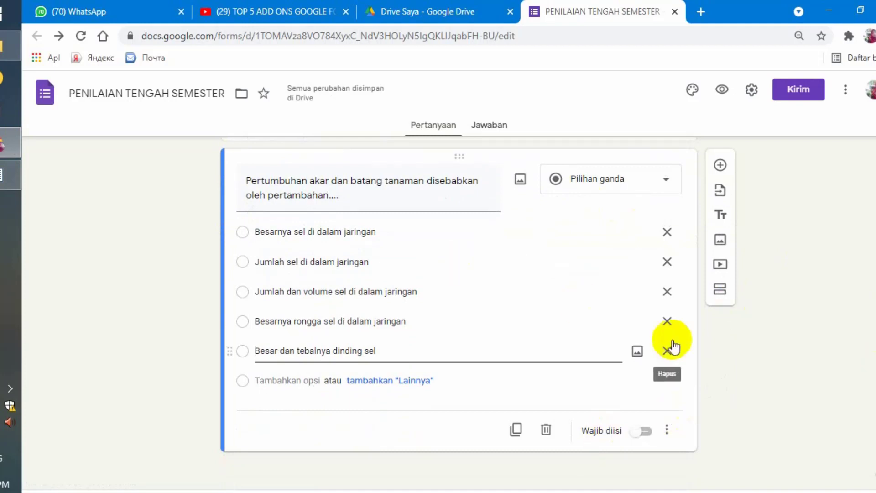
{"action": "left_click", "coordinate": [751, 98]}
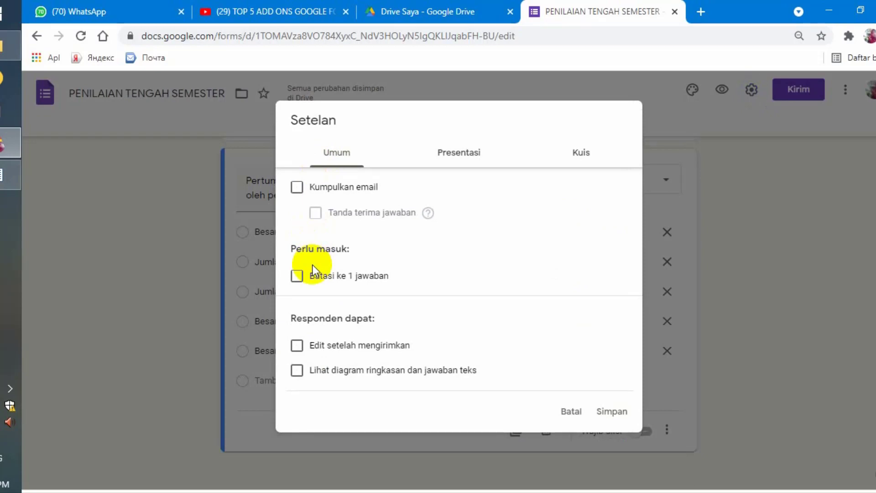
{"action": "left_click", "coordinate": [304, 274]}
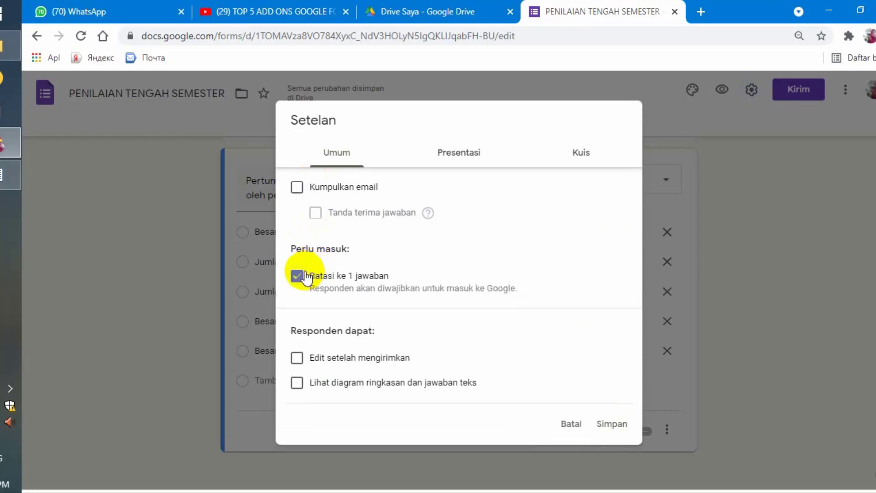
{"action": "left_click", "coordinate": [465, 160]}
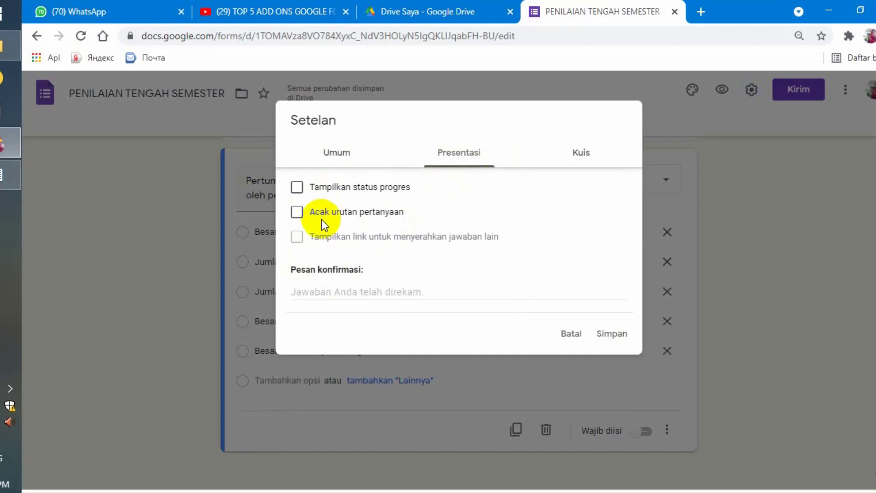
{"action": "left_click", "coordinate": [295, 214]}
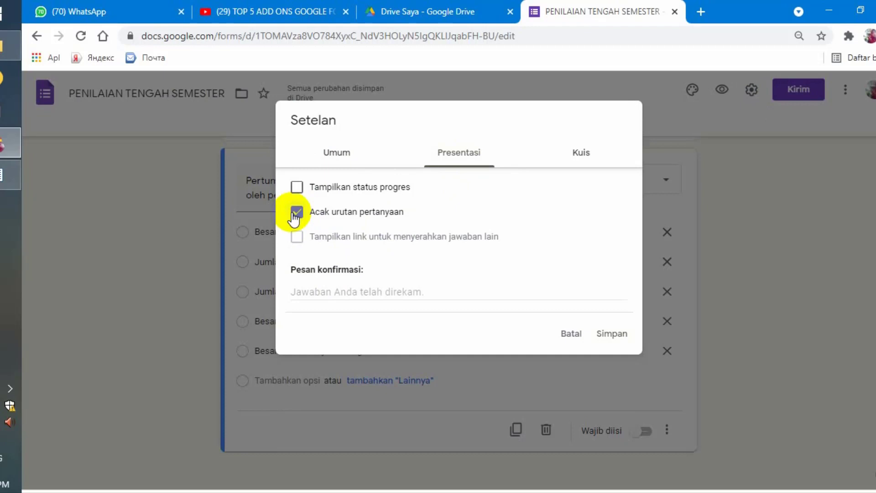
Set the form's confirmation message (Pesan konfirmasi) to "TERIMAKASIH TELAH MELAKUKAN PENILAIAN TENGAH SEMESTER".
{"action": "left_click", "coordinate": [318, 286]}
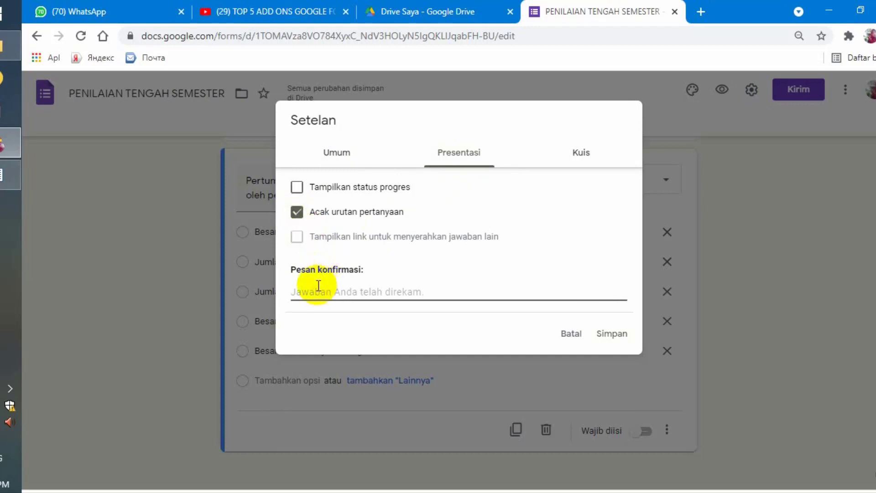
{"action": "type", "text": "t"}
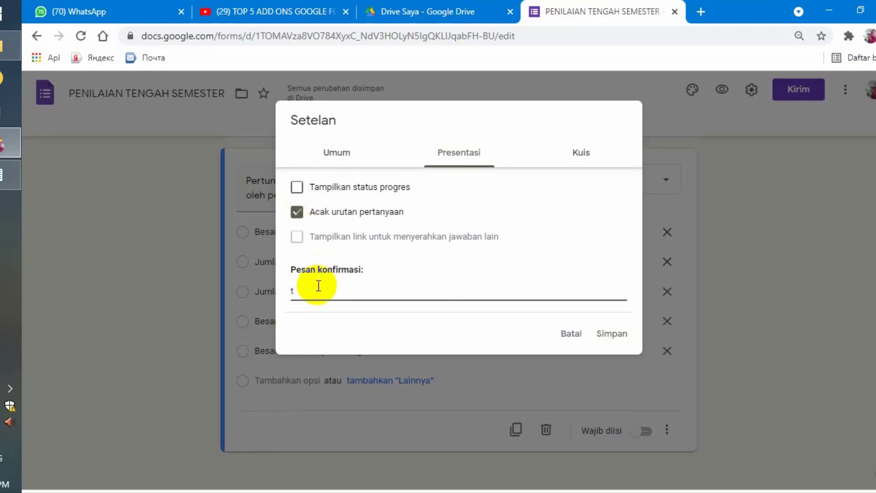
{"action": "key", "text": "BackSpace"}
{"action": "type", "text": "TERIMAKASIH TELAH MELAKKA"}
{"action": "key", "text": "BackSpace"}
{"action": "key", "text": "BackSpace"}
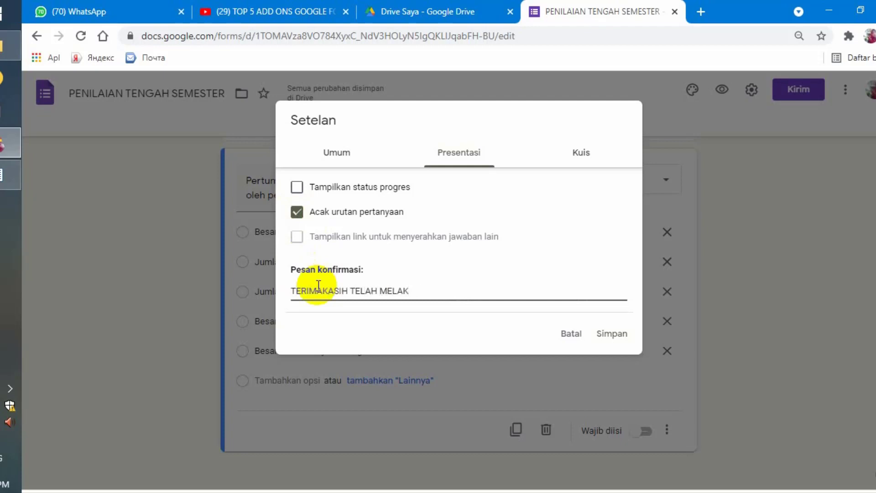
{"action": "type", "text": "UKAN LPENILAIAN TENGAH SEMES"}
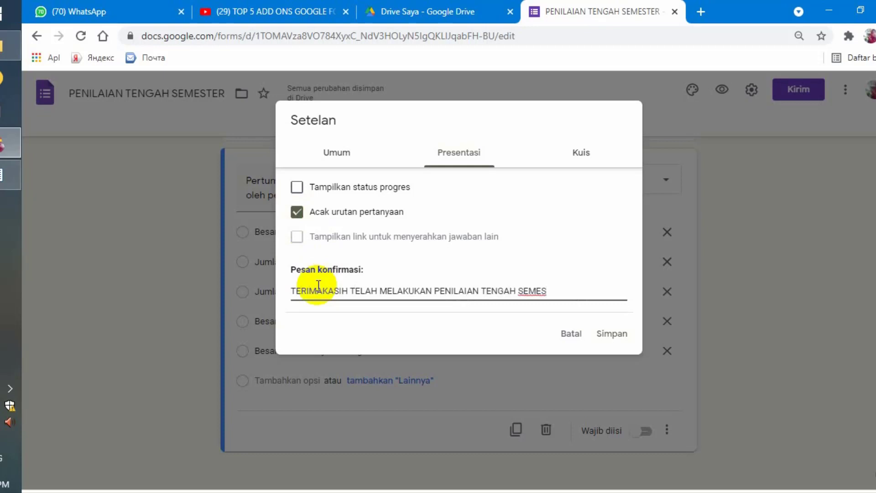
{"action": "type", "text": "TER"}
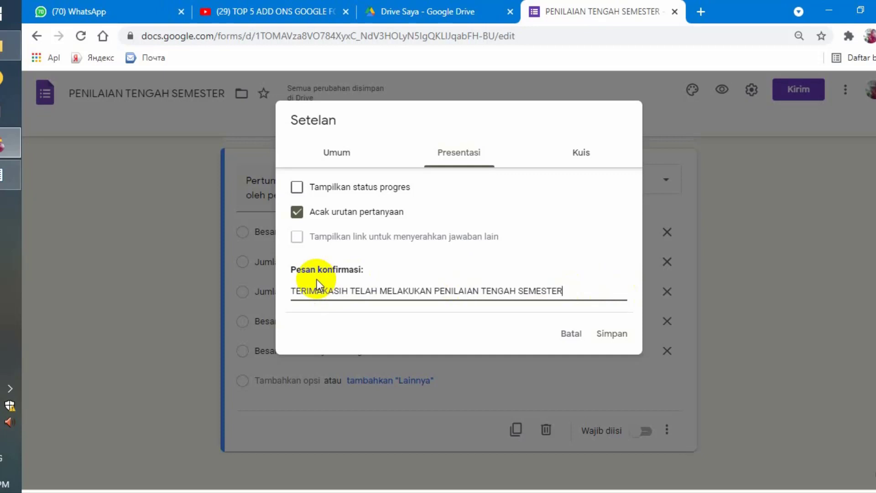
Make the form a quiz, hide missed questions (Pertanyaan tak terjawab) and correct answers (Jawaban yang benar) from respondents, and save the settings.
{"action": "left_click", "coordinate": [582, 156]}
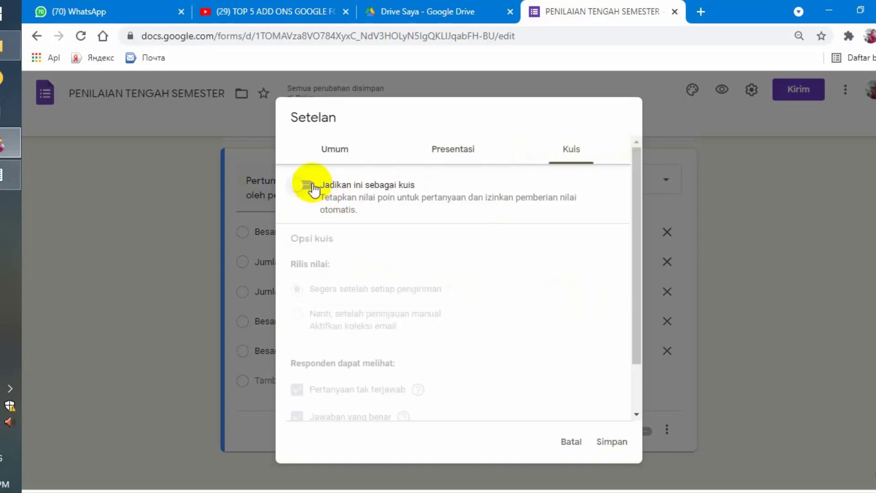
{"action": "left_click", "coordinate": [313, 186]}
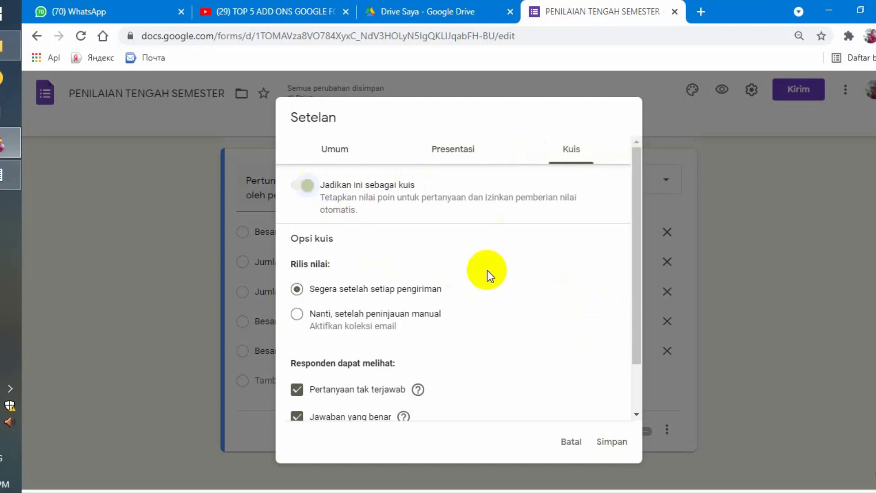
{"action": "left_click_drag", "start_coordinate": [636, 320], "coordinate": [640, 371]}
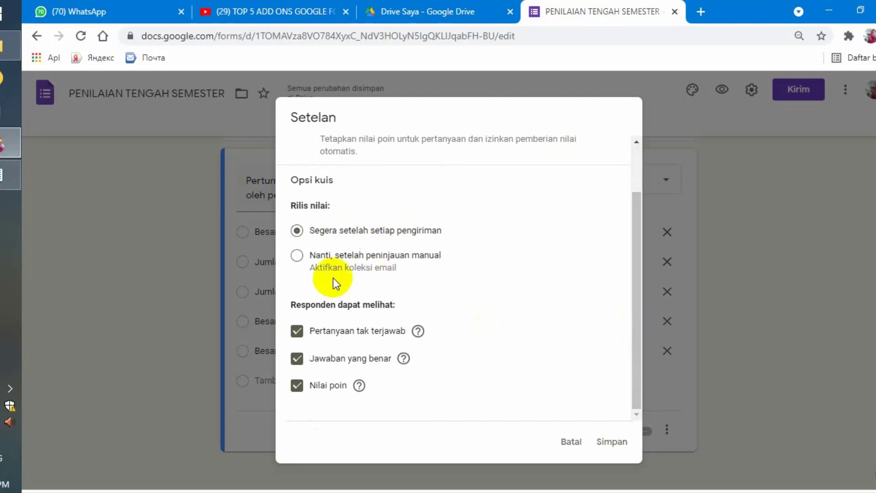
{"action": "left_click", "coordinate": [297, 332]}
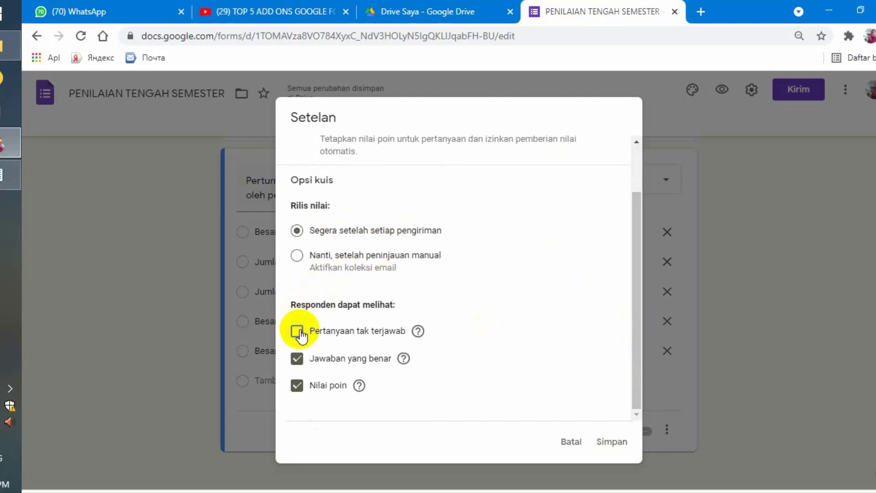
{"action": "left_click", "coordinate": [296, 359]}
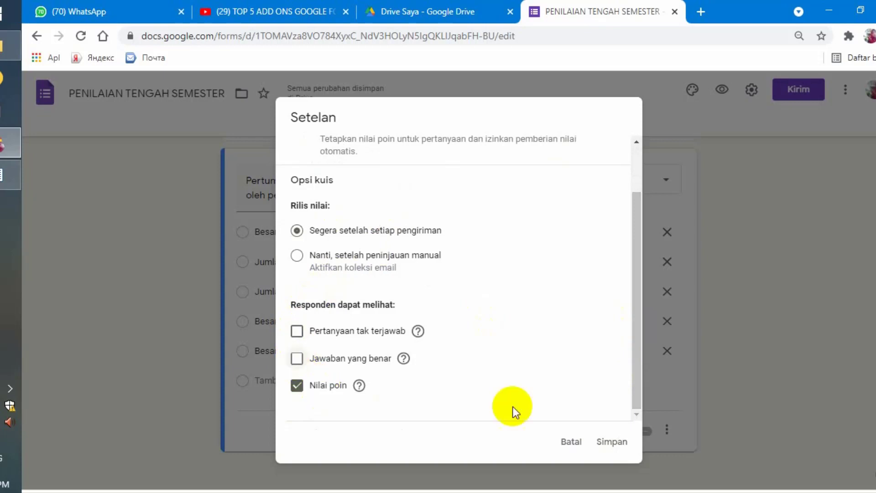
{"action": "left_click", "coordinate": [607, 442]}
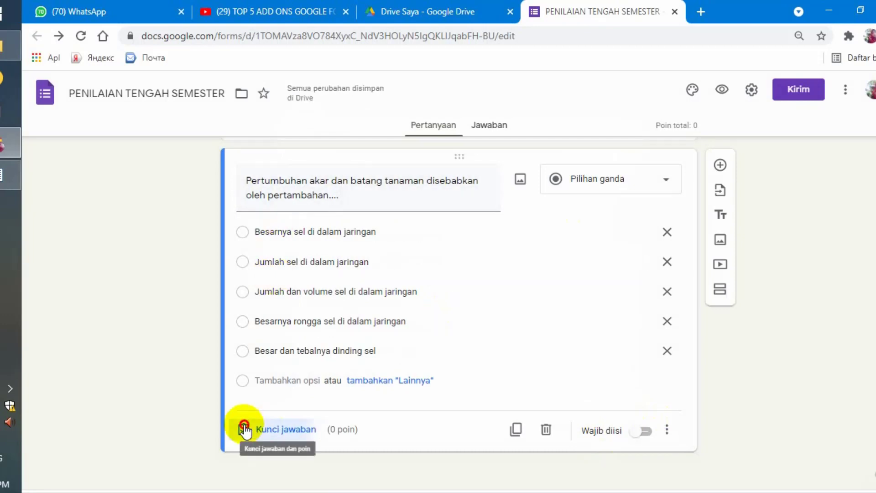
Give the root and stem growth question 50 points with "Jumlah dan volume sel di dalam jaringan" as the correct answer, and make it required.
{"action": "left_click", "coordinate": [244, 428]}
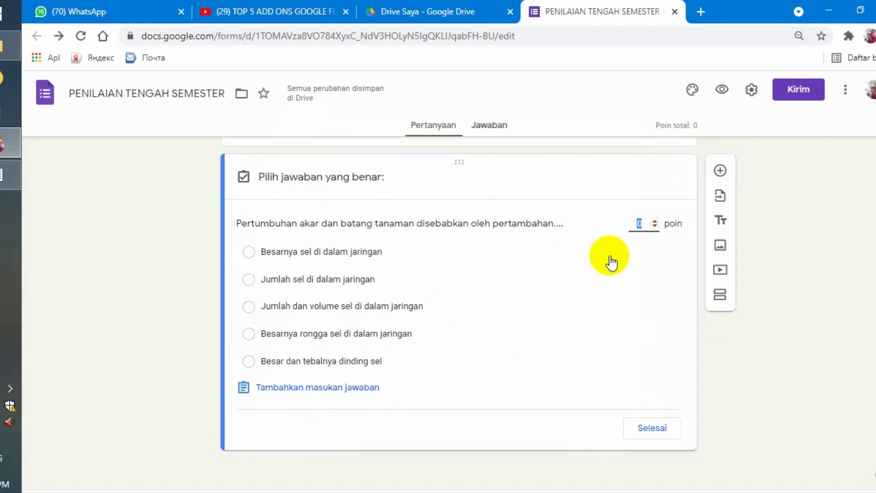
{"action": "type", "text": "50"}
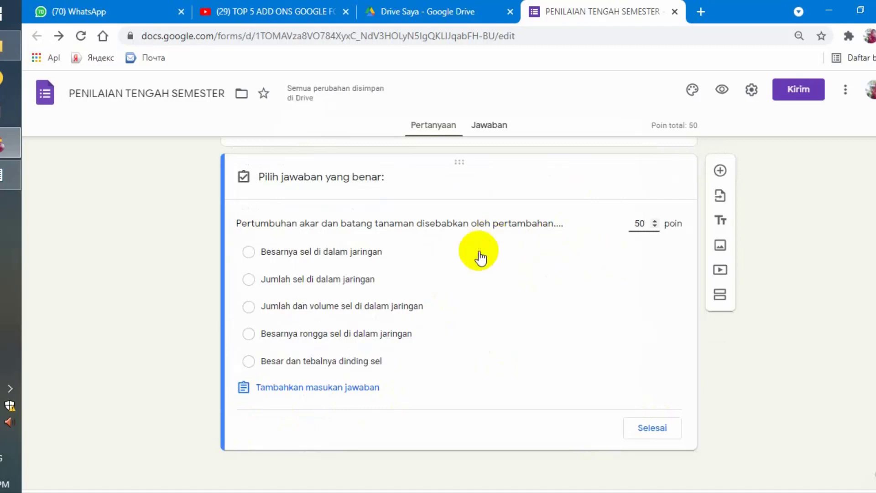
{"action": "left_click", "coordinate": [249, 306]}
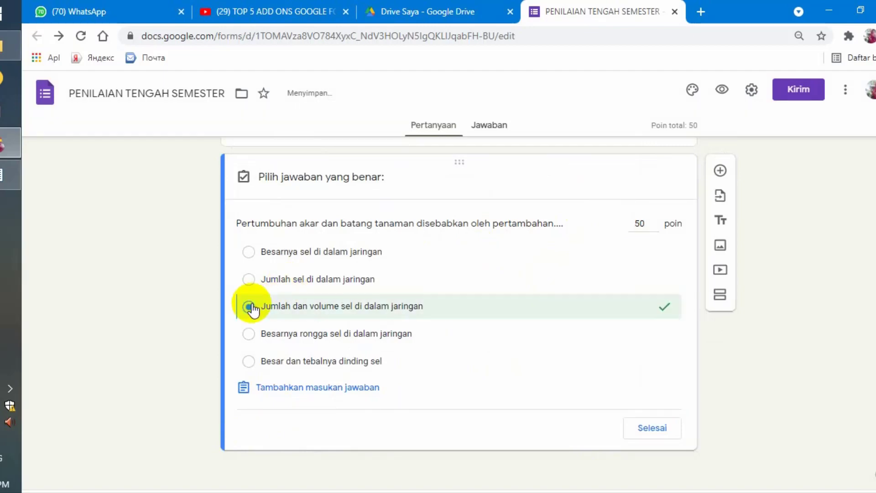
{"action": "left_click", "coordinate": [653, 428]}
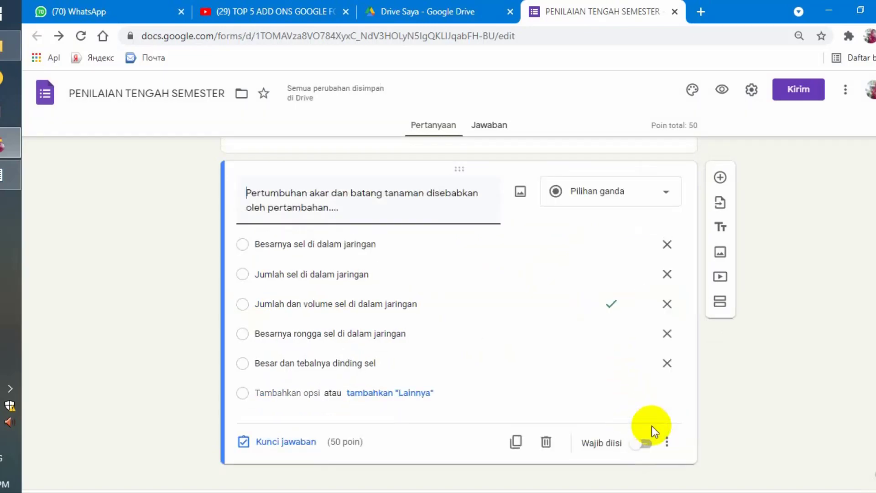
{"action": "left_click", "coordinate": [647, 443]}
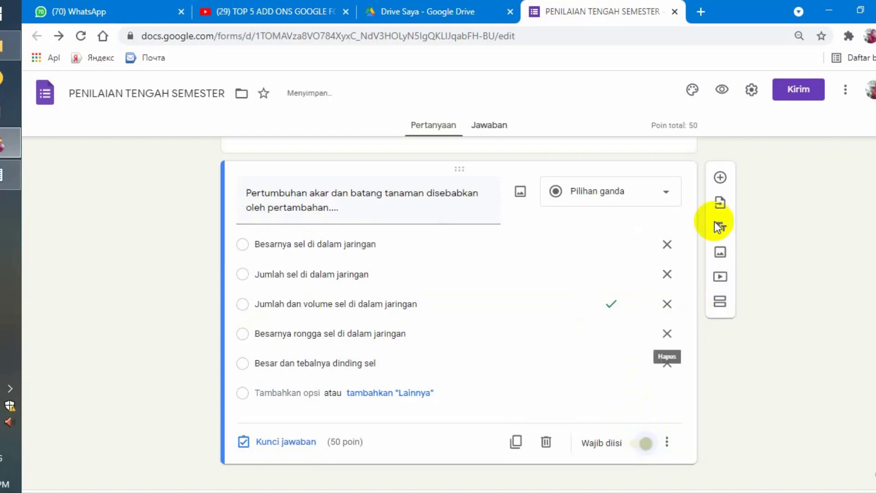
Add a blank question to the form and search Google Images for "DAUN" in a new browser tab.
{"action": "left_click", "coordinate": [720, 177]}
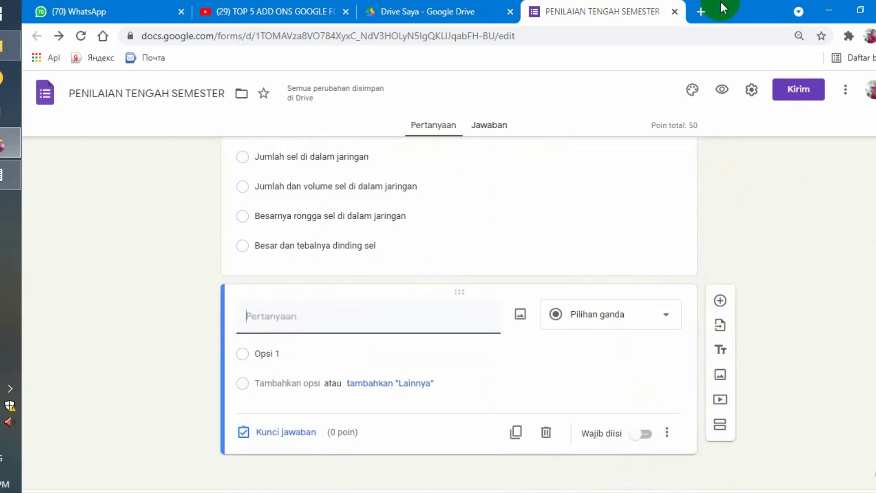
{"action": "left_click", "coordinate": [703, 12]}
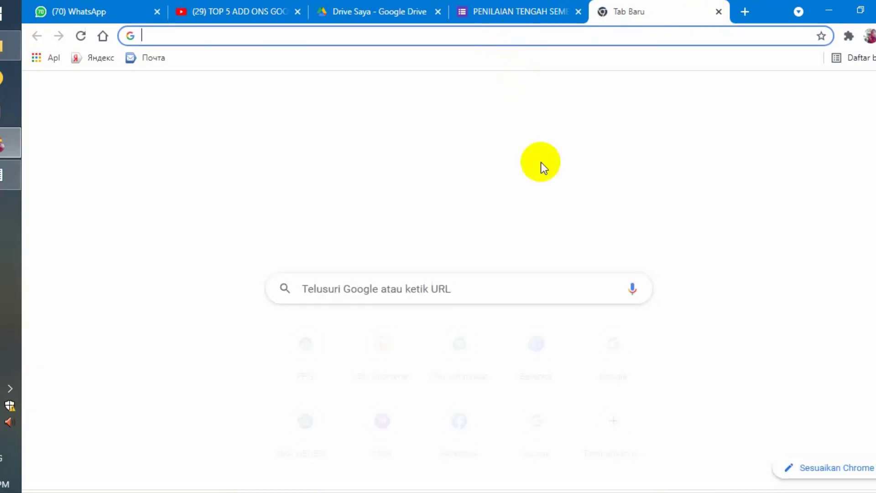
{"action": "left_click", "coordinate": [457, 274]}
{"action": "type", "text": "DAUN"}
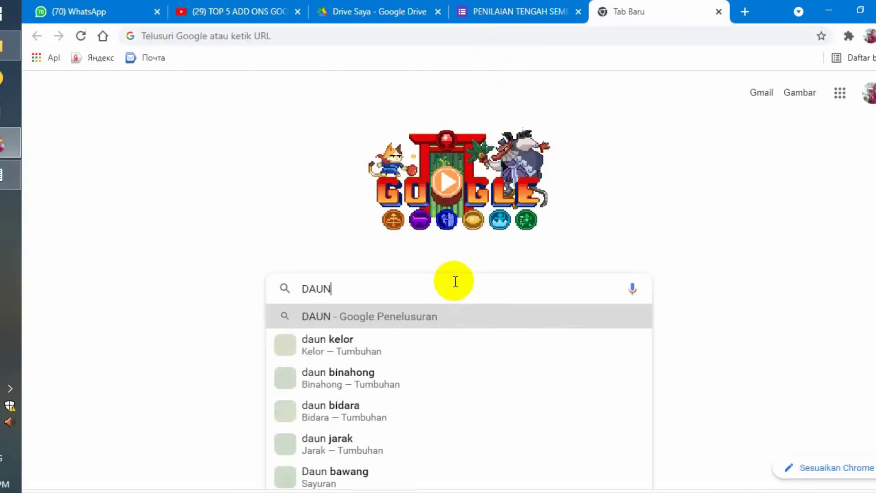
{"action": "key", "text": "Return"}
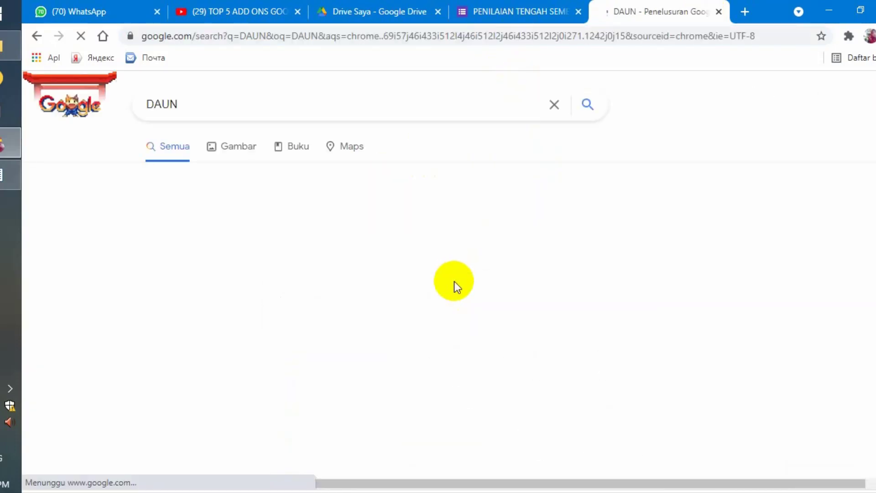
{"action": "left_click", "coordinate": [231, 145]}
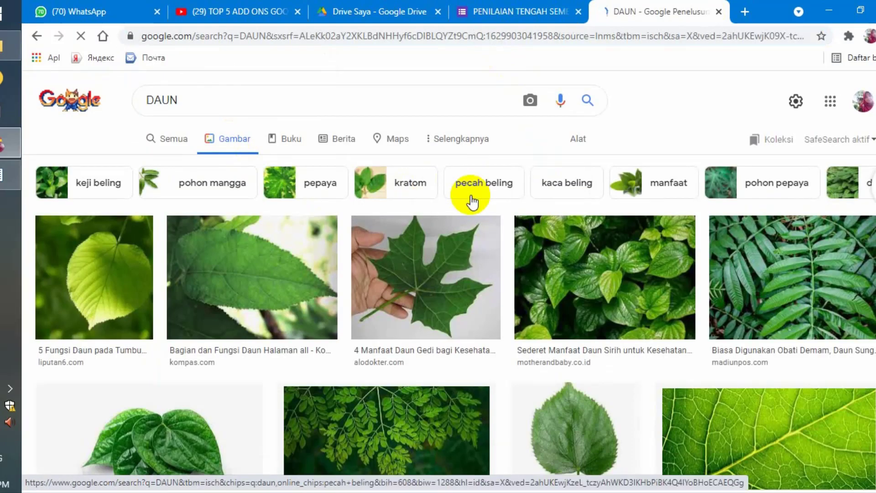
Open Snipping Tool and capture a rectangular snip of the first leaf picture in the image results.
{"action": "left_click", "coordinate": [2, 18]}
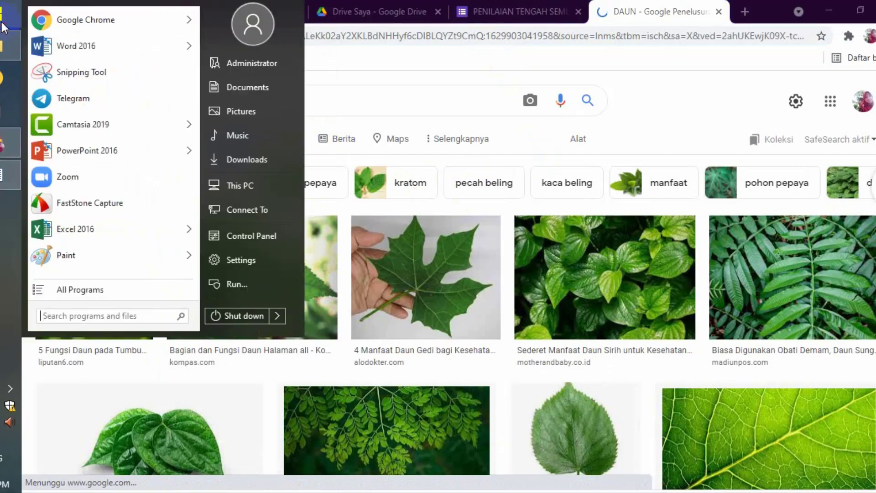
{"action": "left_click", "coordinate": [78, 73]}
{"action": "left_click", "coordinate": [95, 262]}
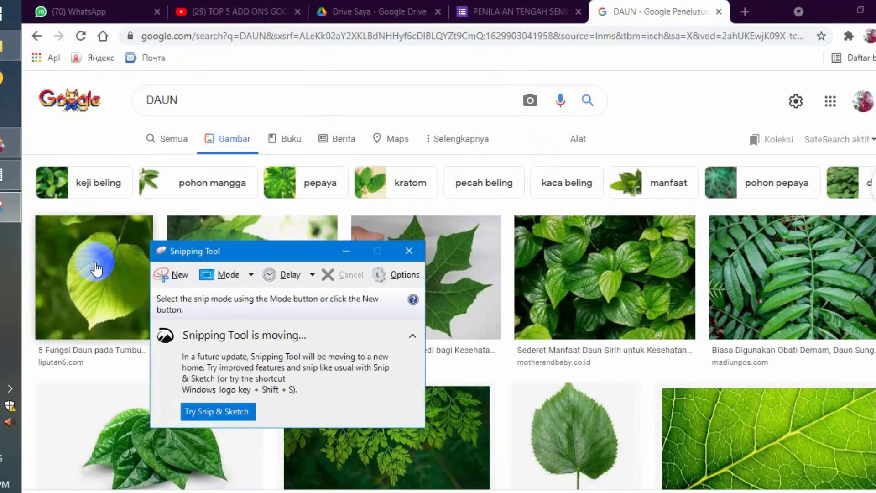
{"action": "left_click", "coordinate": [169, 274]}
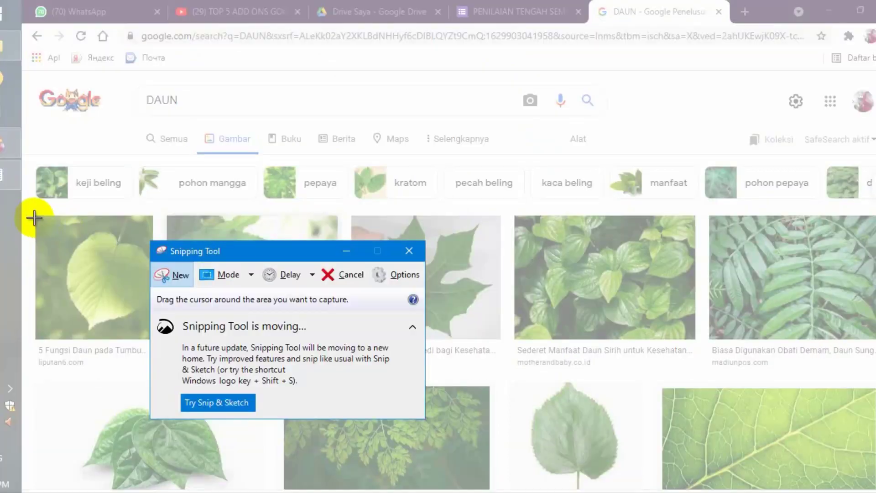
{"action": "left_click_drag", "start_coordinate": [36, 216], "coordinate": [151, 334]}
Save the leaf snip as a JPEG file named DAUN in the AAAASMAN 14 MEDAN folder.
{"action": "right_click", "coordinate": [141, 270]}
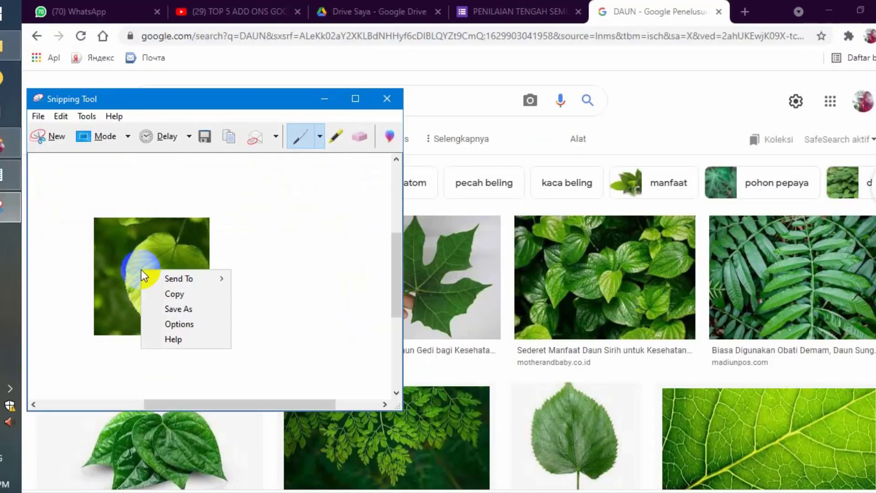
{"action": "left_click", "coordinate": [168, 310]}
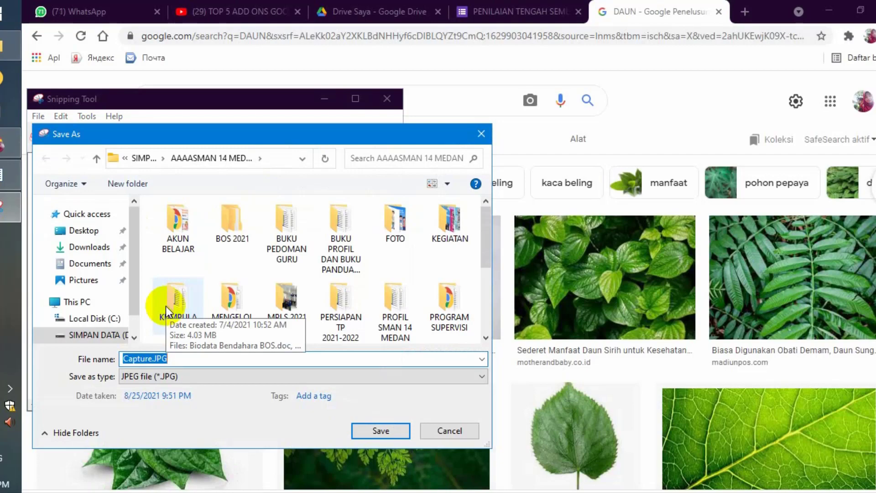
{"action": "type", "text": "DAUN"}
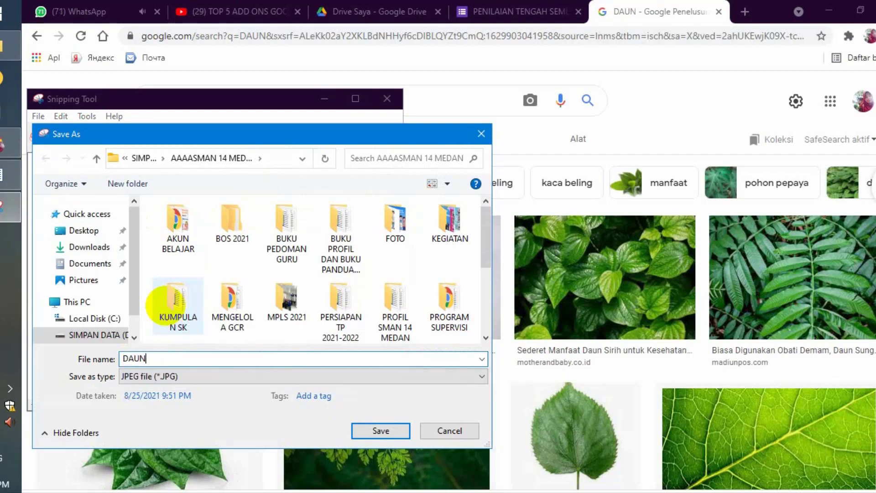
{"action": "key", "text": "Return"}
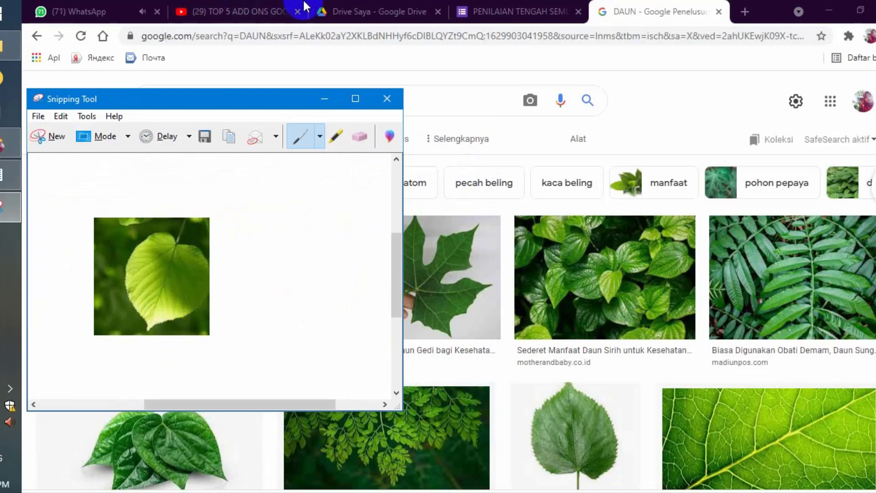
Return to the form in the browser and enter "Gambar di bawah ini adalah..." as the new question's text.
{"action": "left_click", "coordinate": [479, 7]}
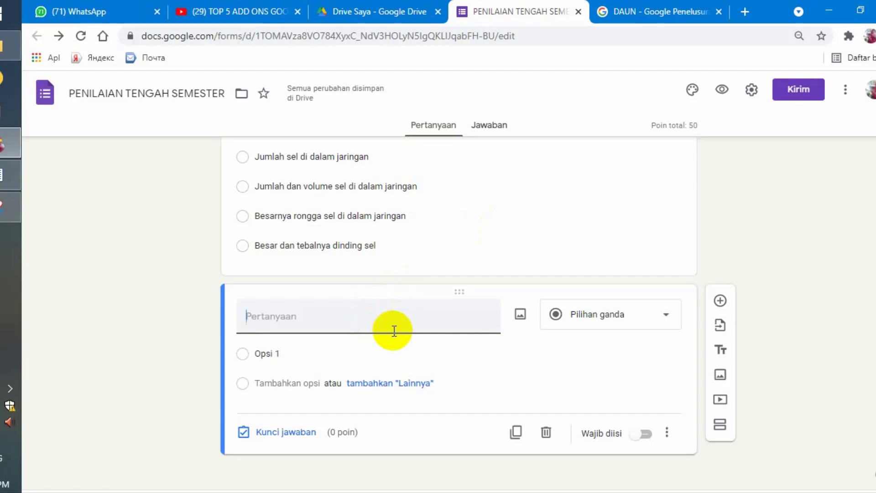
{"action": "type", "text": "gAMBAR"}
{"action": "key", "text": "BackSpace"}
{"action": "key", "text": "BackSpace"}
{"action": "key", "text": "BackSpace"}
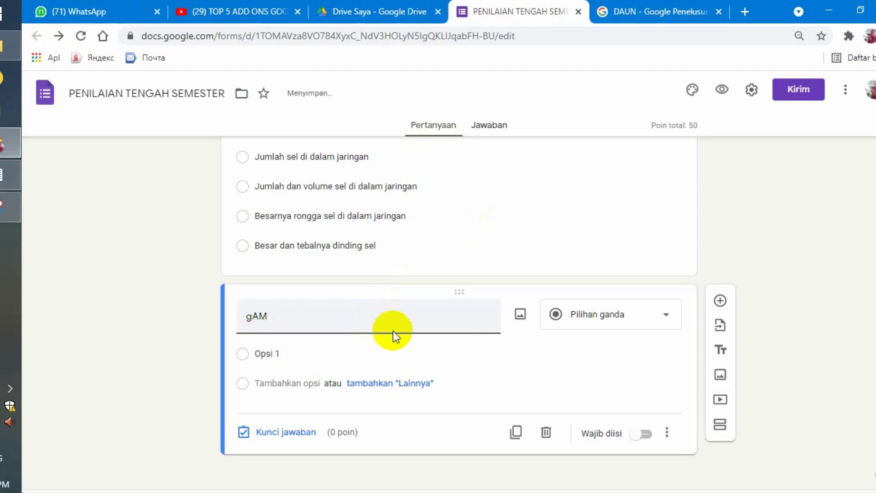
{"action": "key", "text": "BackSpace"}
{"action": "key", "text": "BackSpace"}
{"action": "key", "text": "BackSpace"}
{"action": "type", "text": "Gambar di bawah "}
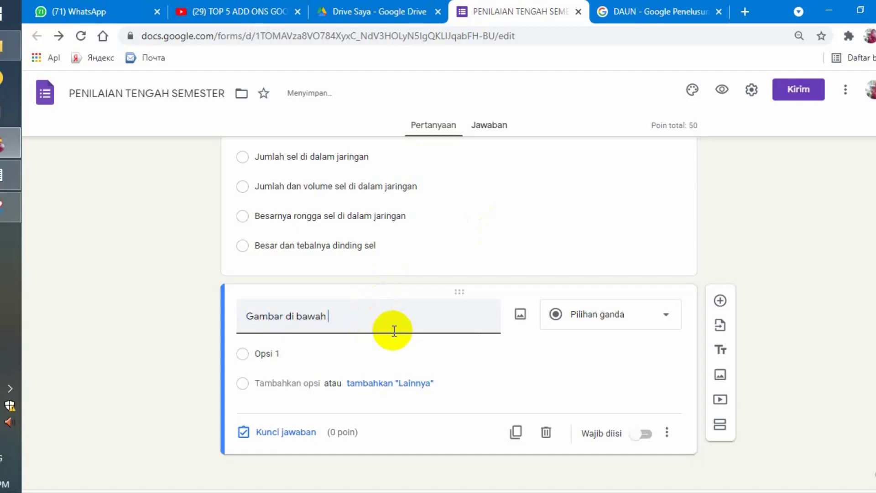
{"action": "type", "text": "ini adalah..."}
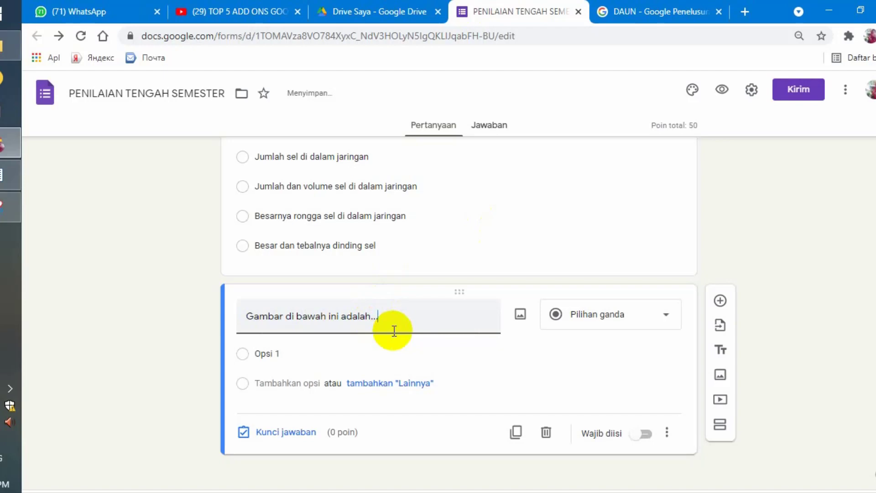
Insert the picture DAUN.JPG from the computer into the "Gambar di bawah ini adalah..." question.
{"action": "left_click", "coordinate": [520, 315]}
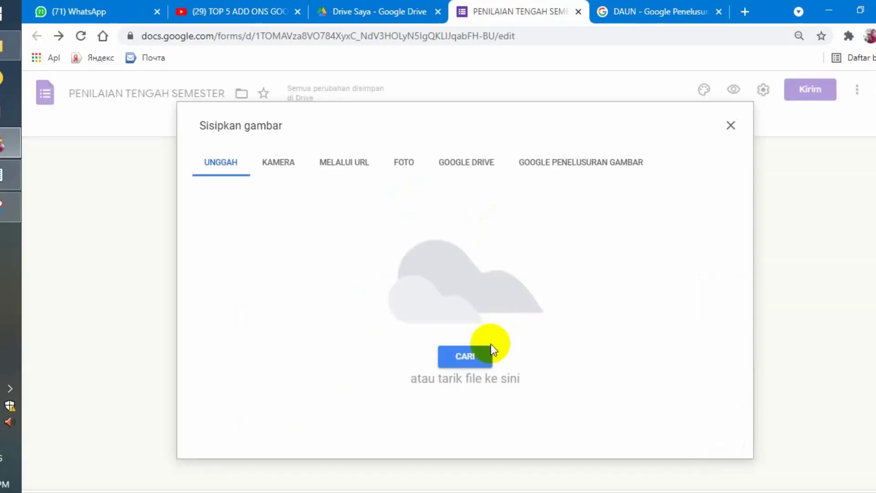
{"action": "left_click", "coordinate": [474, 358]}
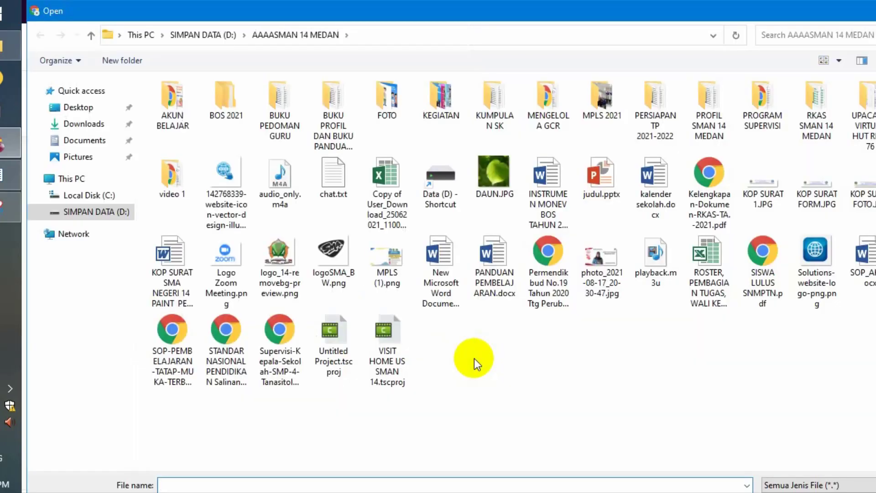
{"action": "left_click", "coordinate": [500, 171]}
{"action": "key", "text": "Return"}
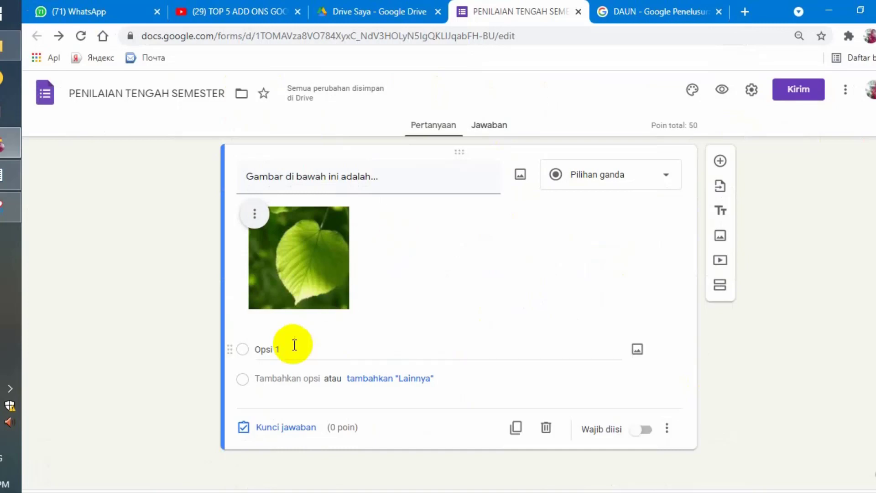
Add the answer options akar, batang, daun, buah and bunga to the "Gambar di bawah ini adalah..." question.
{"action": "left_click", "coordinate": [265, 350]}
{"action": "type", "text": "aka"}
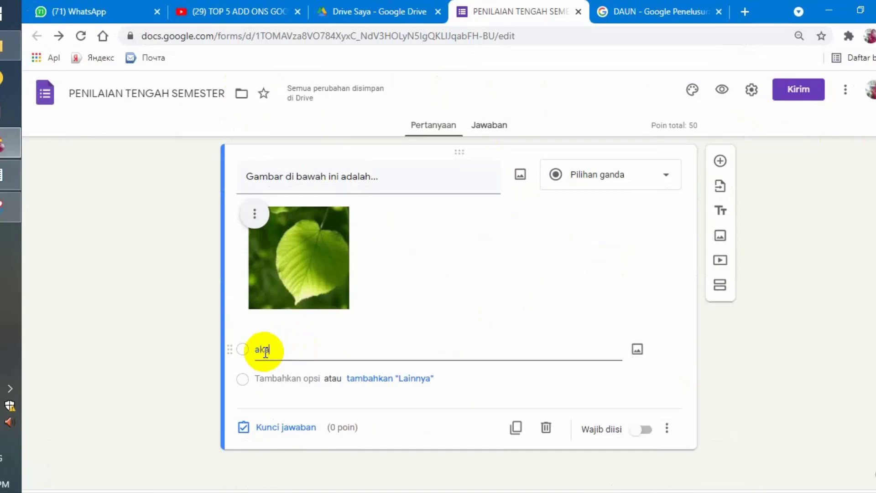
{"action": "type", "text": "r"}
{"action": "left_click", "coordinate": [263, 378]}
{"action": "type", "text": "ba"}
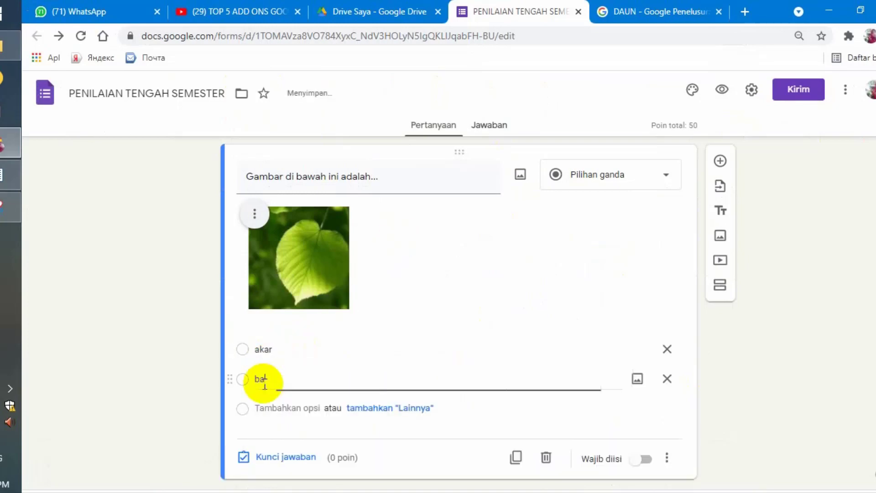
{"action": "type", "text": "tang"}
{"action": "left_click", "coordinate": [263, 402]}
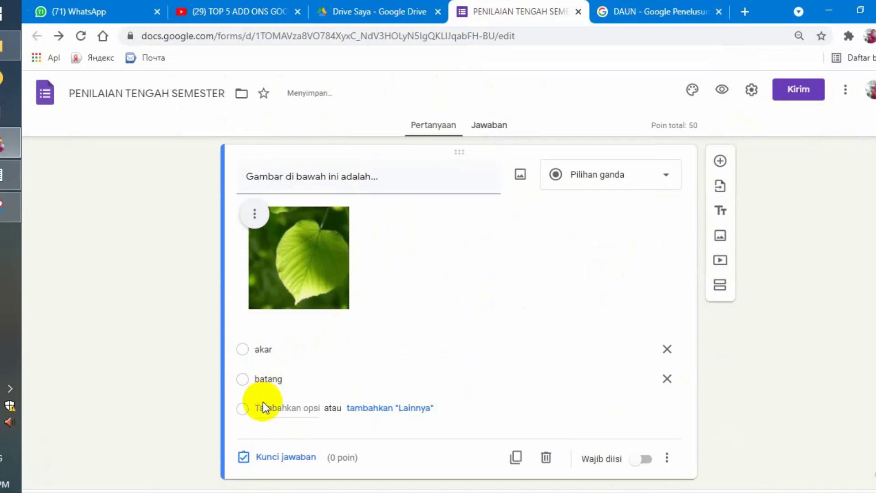
{"action": "type", "text": "daun"}
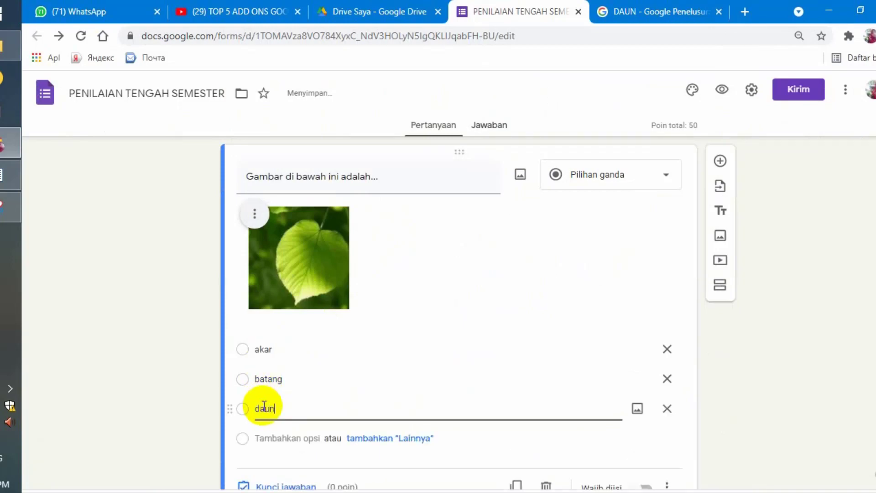
{"action": "left_click", "coordinate": [263, 438]}
{"action": "type", "text": "buah"}
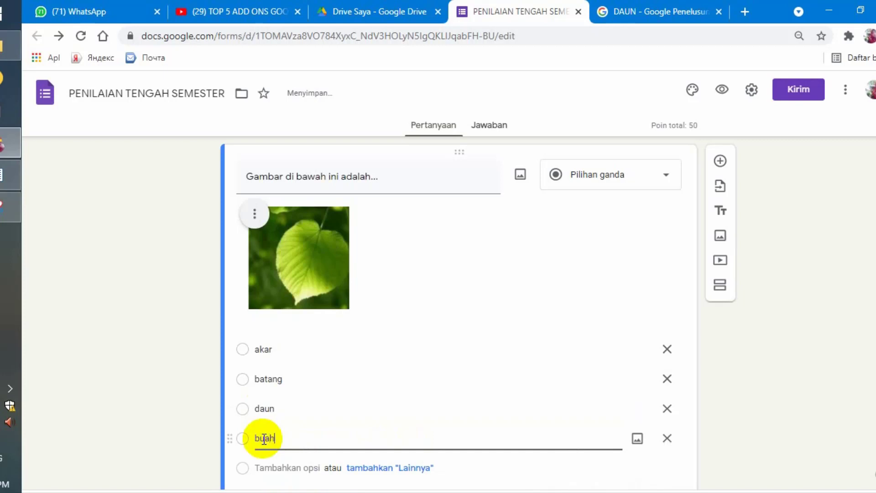
{"action": "left_click", "coordinate": [261, 467]}
{"action": "type", "text": "bunga"}
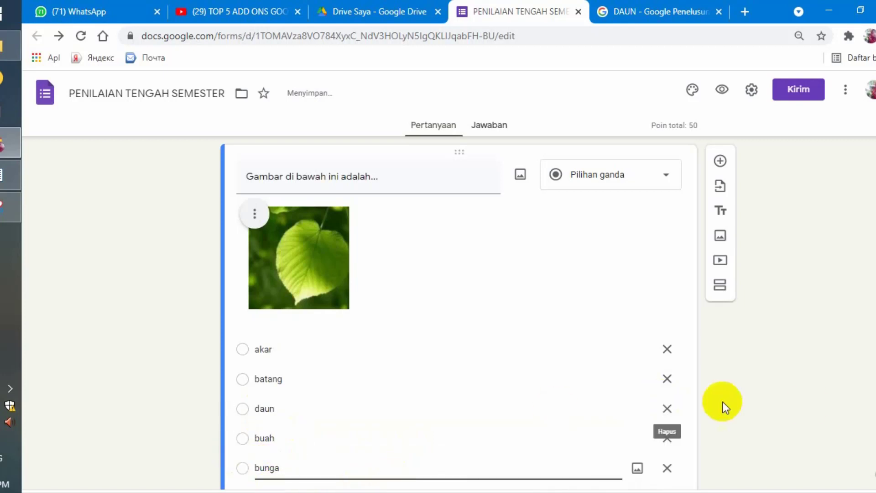
Set "daun" as the leaf question's correct answer worth 50 points and make the question required.
{"action": "scroll", "coordinate": [458, 315], "scroll_direction": "down", "scroll_amount": 2}
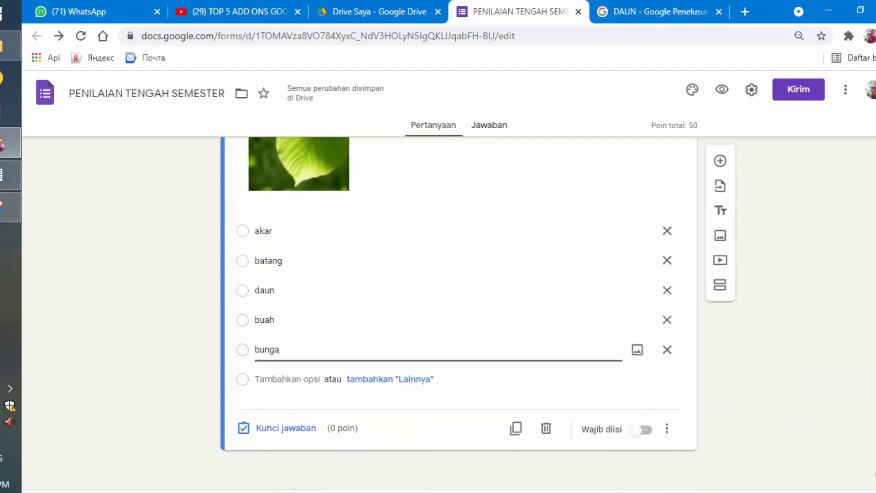
{"action": "left_click", "coordinate": [287, 428]}
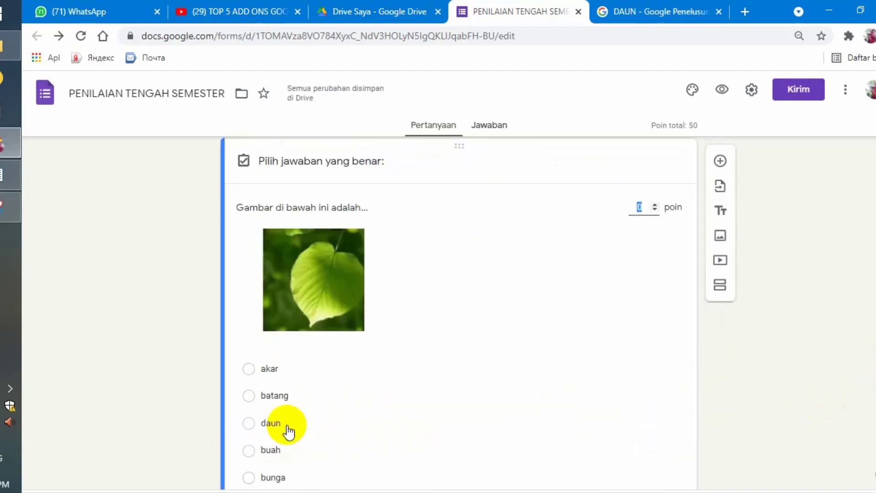
{"action": "left_click", "coordinate": [253, 424]}
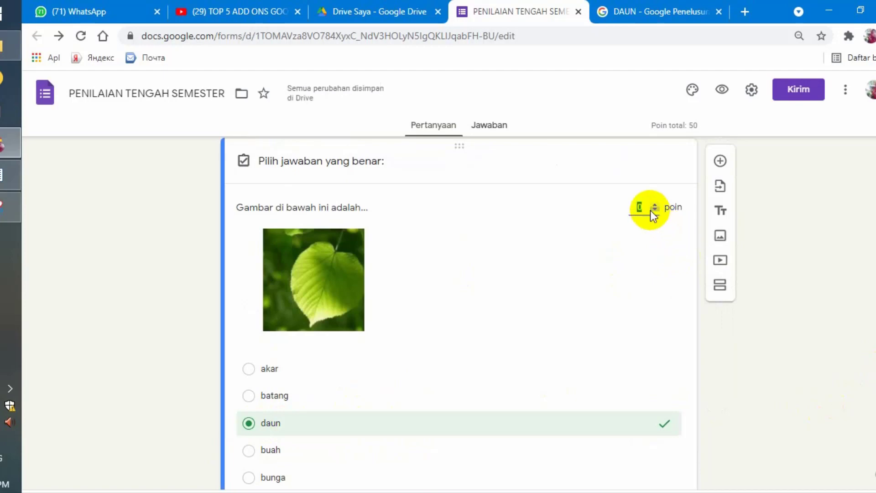
{"action": "type", "text": "50"}
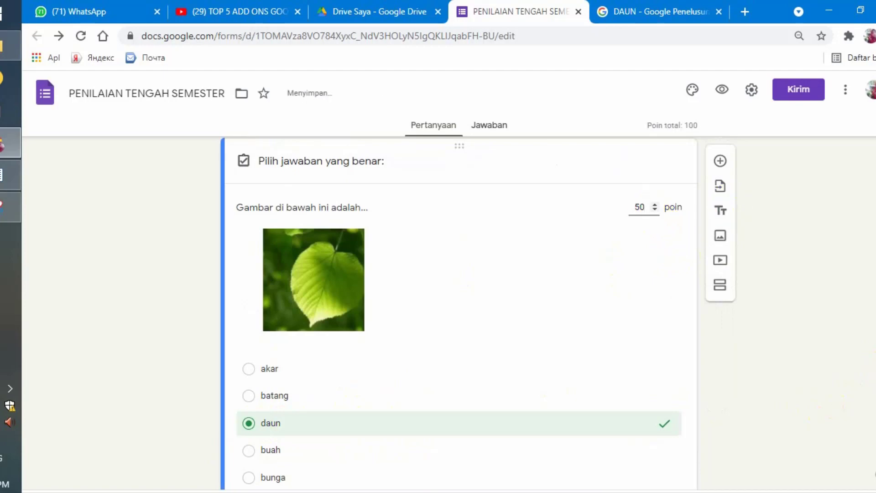
{"action": "scroll", "coordinate": [459, 282], "scroll_direction": "down", "scroll_amount": 3}
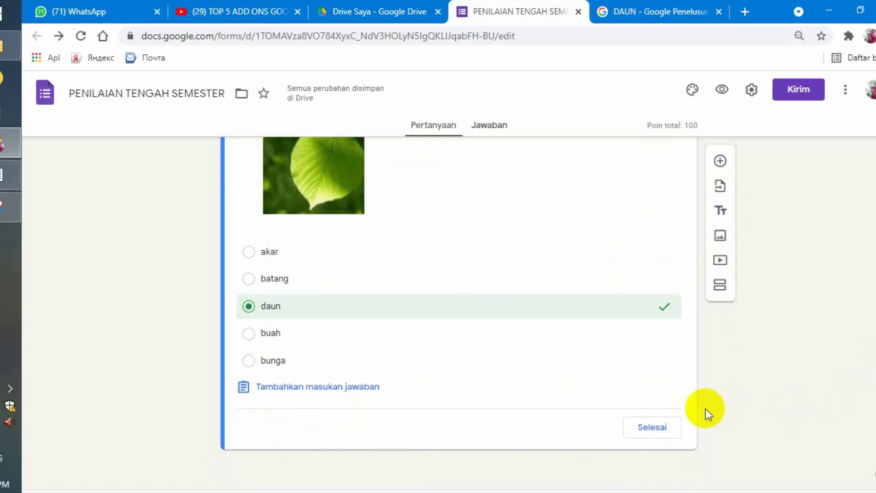
{"action": "left_click", "coordinate": [663, 438]}
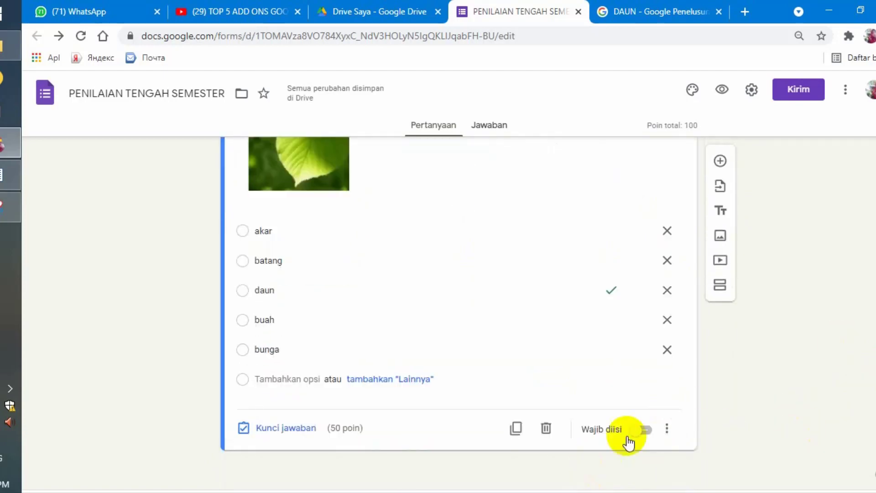
{"action": "left_click", "coordinate": [650, 432]}
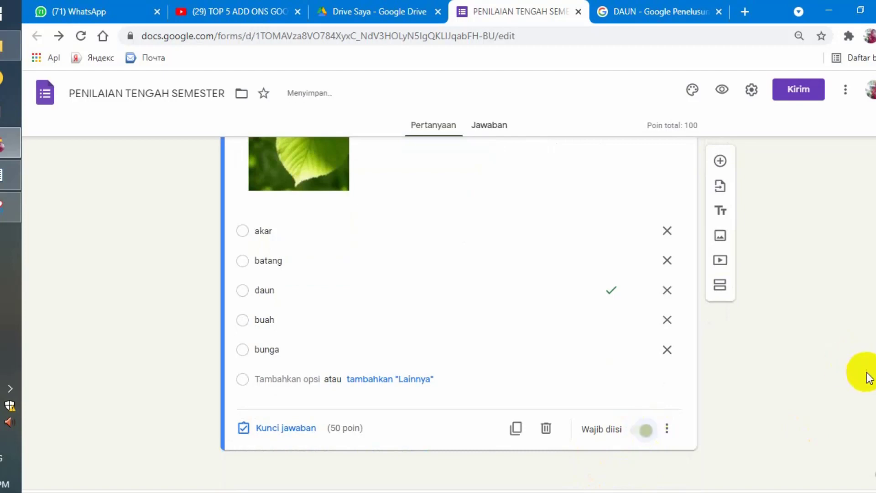
Change the form's theme color to the bright blue swatch and close the theme options.
{"action": "scroll", "coordinate": [459, 315], "scroll_direction": "up", "scroll_amount": 1}
{"action": "scroll", "coordinate": [875, 262], "scroll_direction": "up", "scroll_amount": 7}
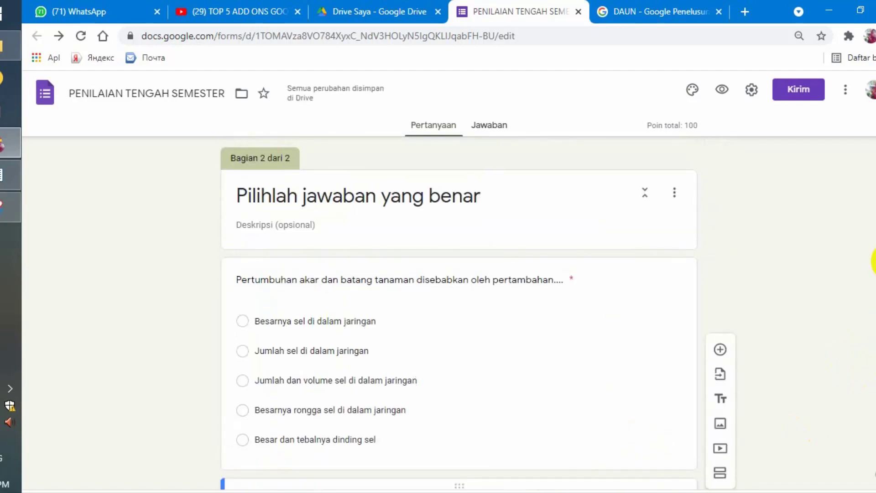
{"action": "scroll", "coordinate": [874, 263], "scroll_direction": "down", "scroll_amount": 5}
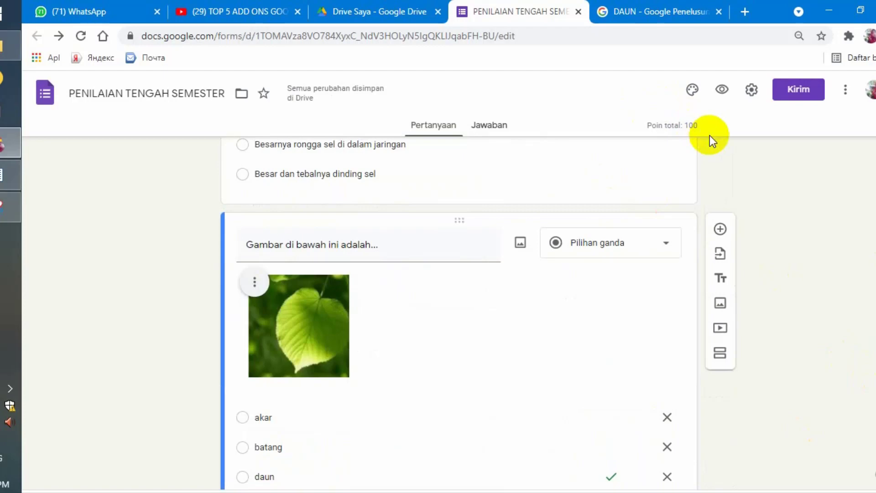
{"action": "left_click_drag", "start_coordinate": [875, 325], "coordinate": [875, 144]}
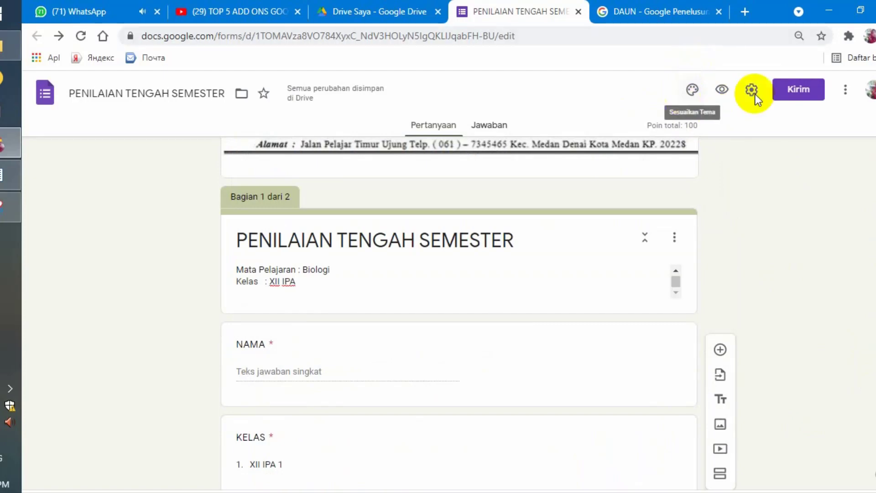
{"action": "left_click_drag", "start_coordinate": [875, 149], "coordinate": [875, 138]}
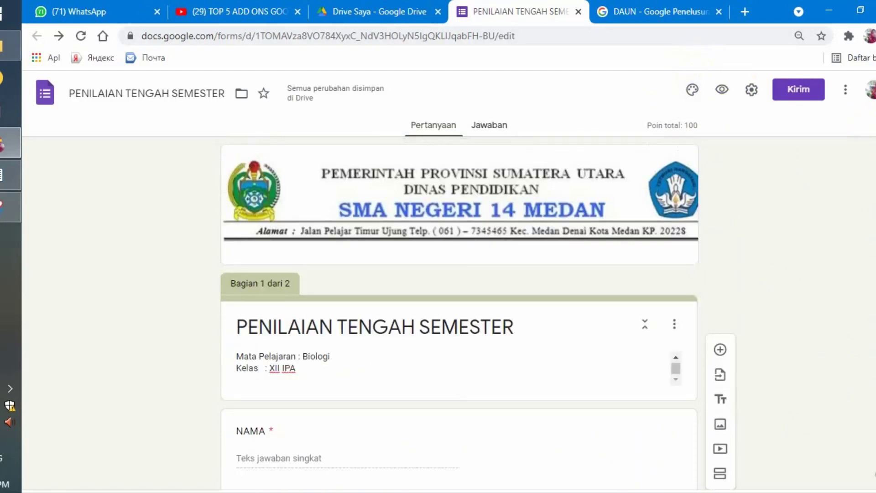
{"action": "left_click", "coordinate": [693, 89]}
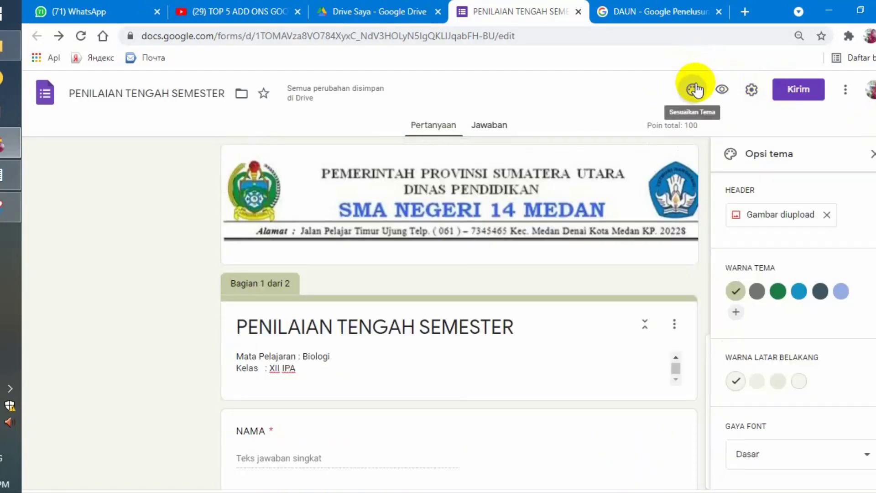
{"action": "mouse_move", "coordinate": [875, 187]}
{"action": "left_mouse_down"}
{"action": "mouse_move", "coordinate": [875, 219]}
{"action": "mouse_move", "coordinate": [875, 201]}
{"action": "left_mouse_up"}
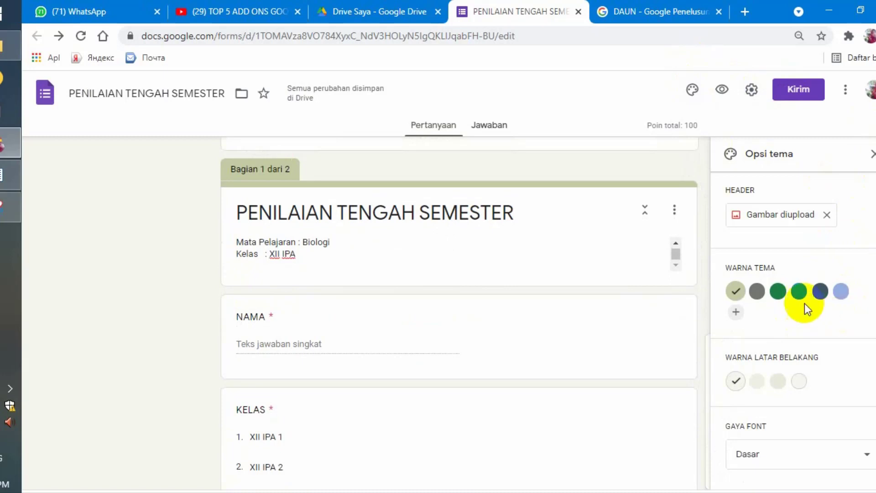
{"action": "left_click", "coordinate": [779, 292]}
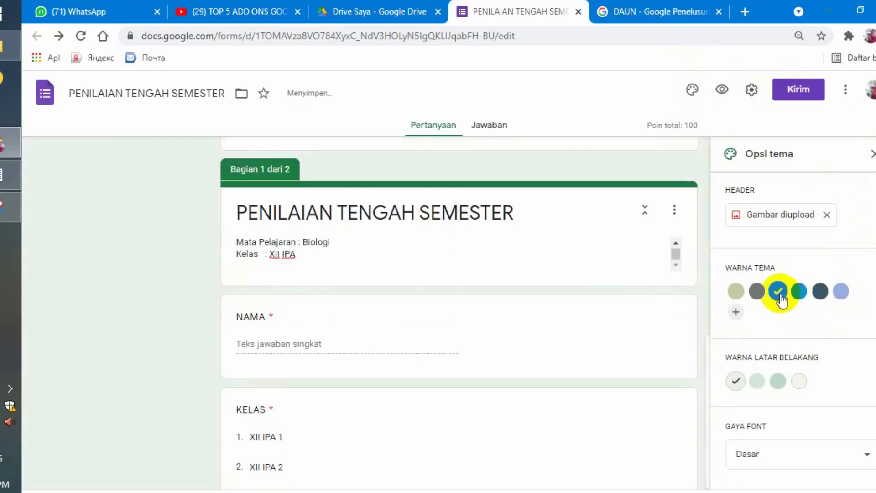
{"action": "left_click", "coordinate": [799, 293]}
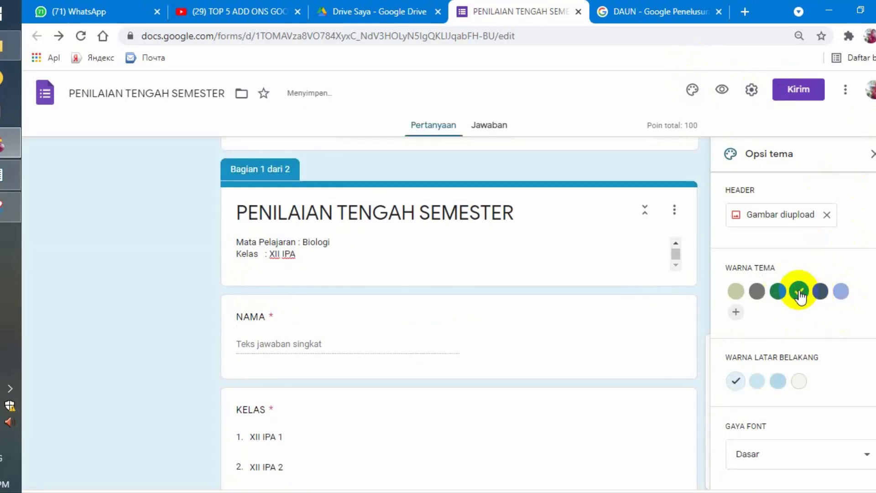
{"action": "left_click", "coordinate": [871, 158]}
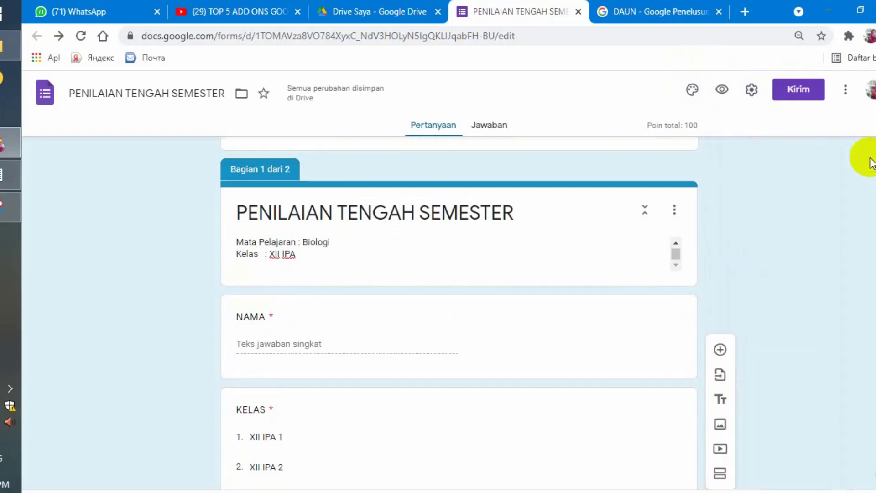
Generate a shortened share link for the form and copy it to the clipboard.
{"action": "left_click", "coordinate": [799, 91]}
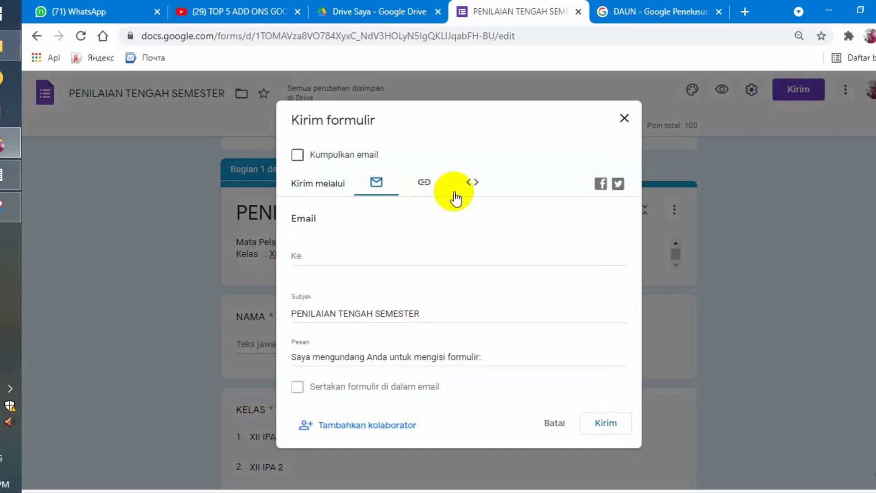
{"action": "left_click", "coordinate": [422, 185]}
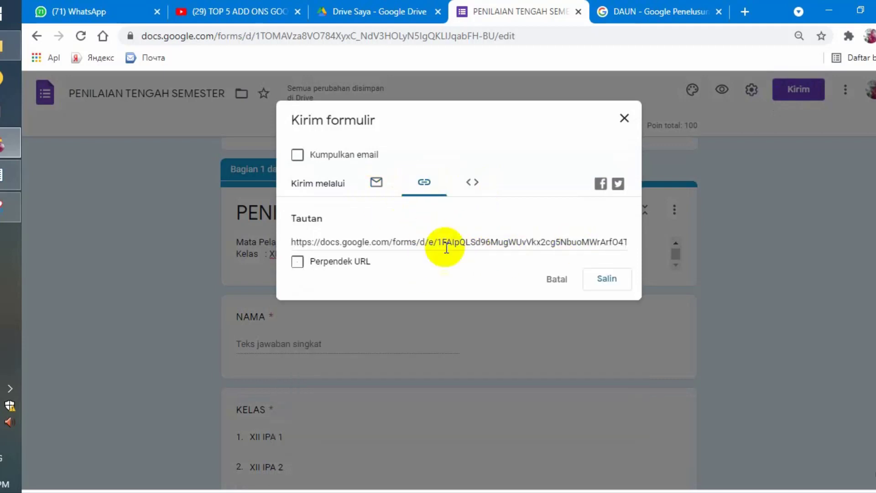
{"action": "left_click", "coordinate": [298, 262]}
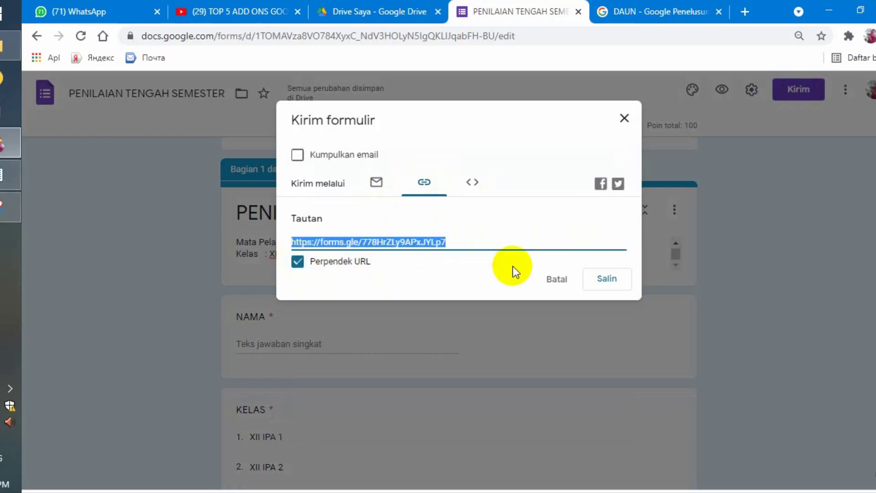
{"action": "left_click", "coordinate": [606, 279]}
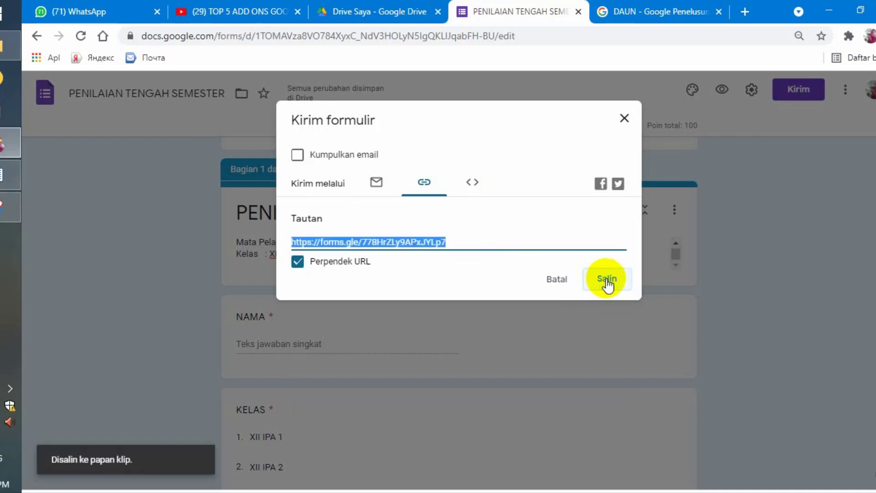
Open the copied short form link in a new browser tab.
{"action": "left_click", "coordinate": [744, 11]}
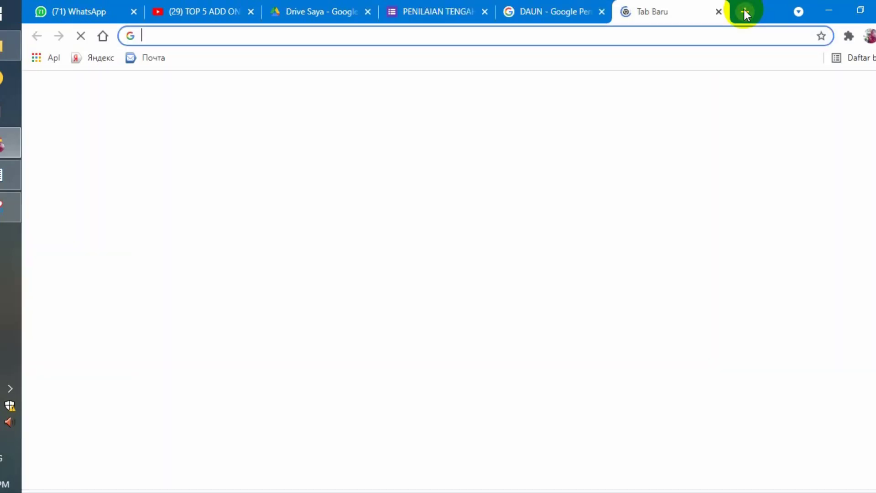
{"action": "type", "text": "https://forms.gle/778HrZLy9APxJYLp7"}
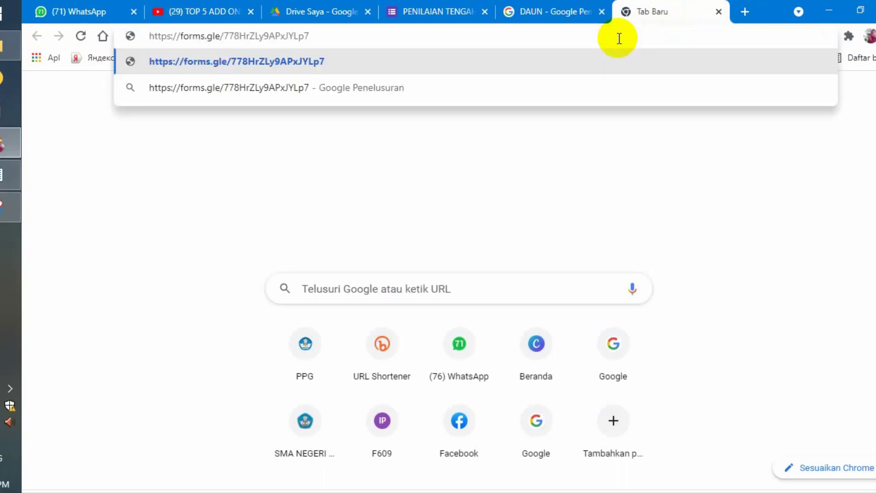
{"action": "left_click", "coordinate": [608, 62]}
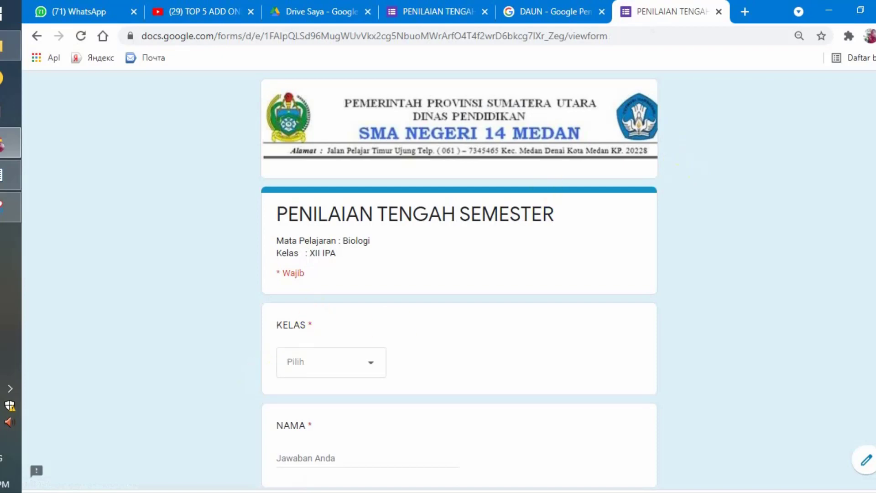
Fill in the identity section with class XII IPA 1 and the name "coba", and continue to the question section.
{"action": "scroll", "coordinate": [822, 327], "scroll_direction": "down", "scroll_amount": 2}
{"action": "left_click", "coordinate": [372, 276]}
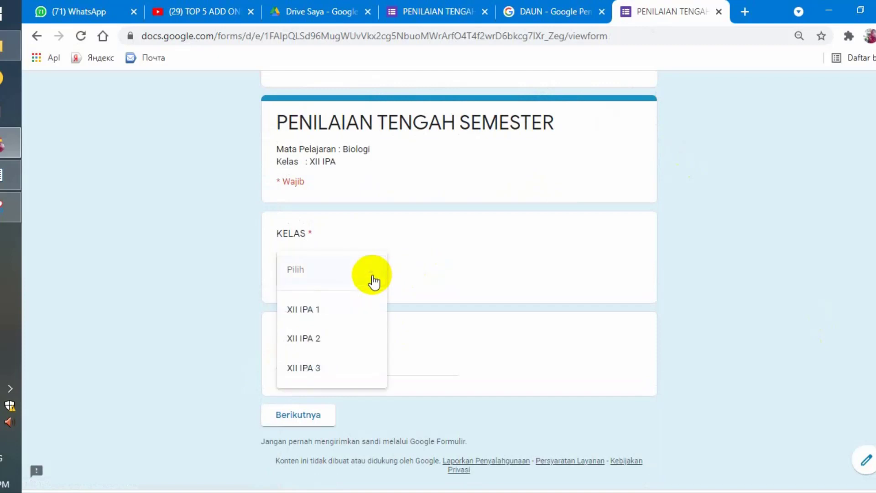
{"action": "left_click", "coordinate": [314, 318]}
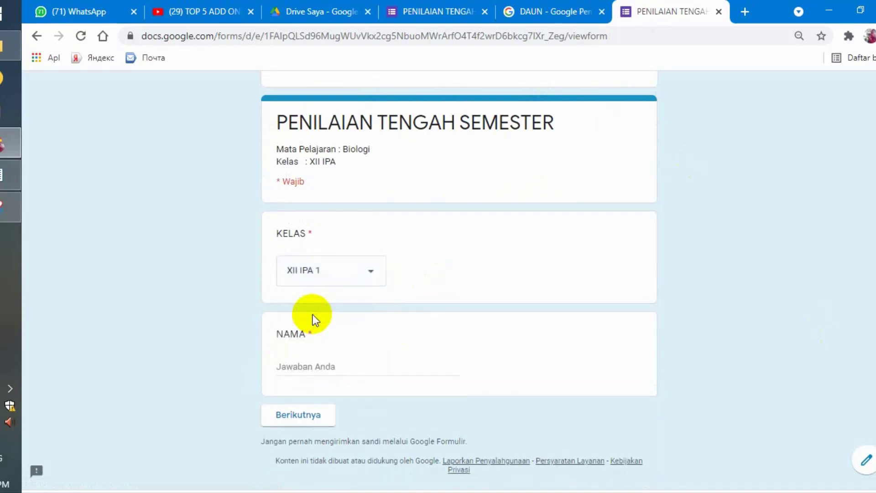
{"action": "left_click", "coordinate": [300, 364]}
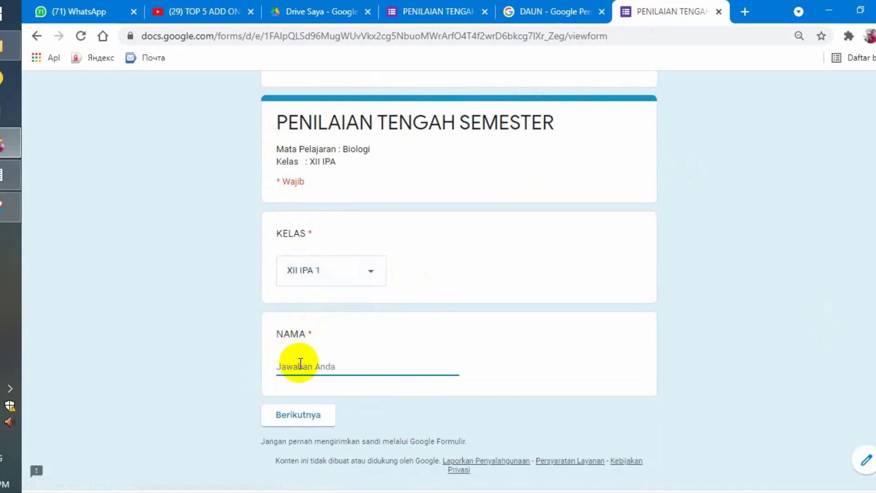
{"action": "type", "text": "doba"}
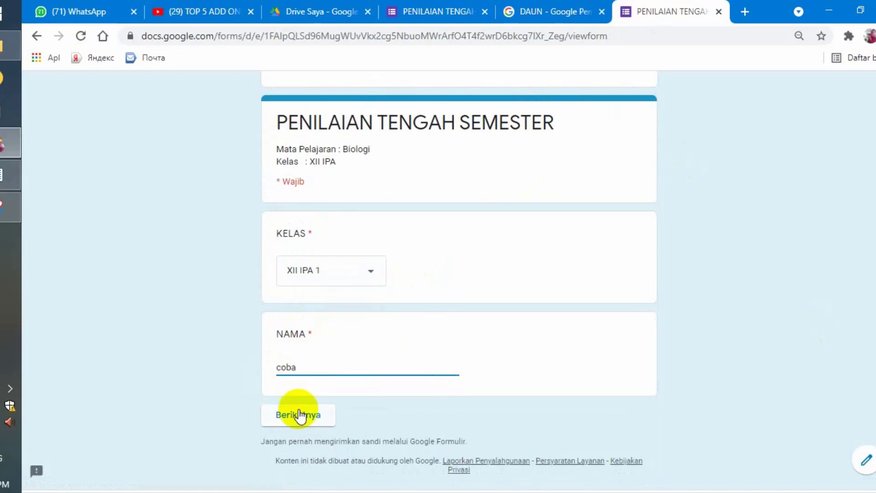
{"action": "left_click", "coordinate": [299, 415]}
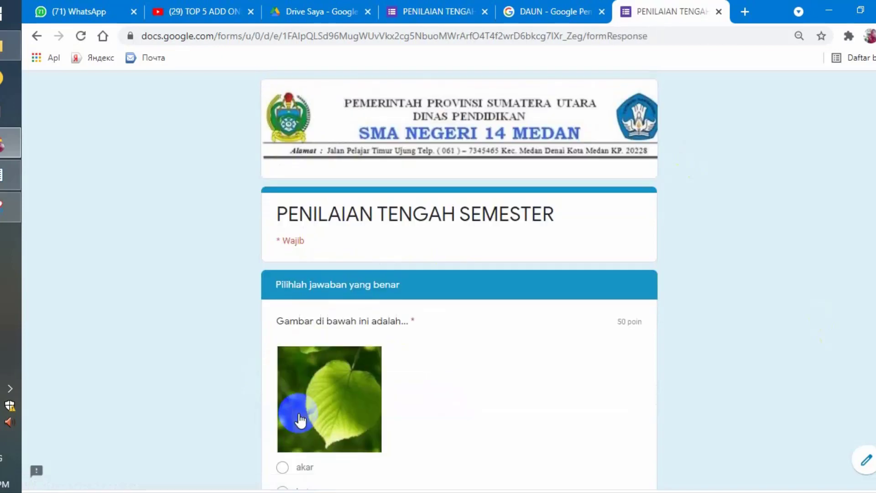
{"action": "scroll", "coordinate": [594, 256], "scroll_direction": "down", "scroll_amount": 2}
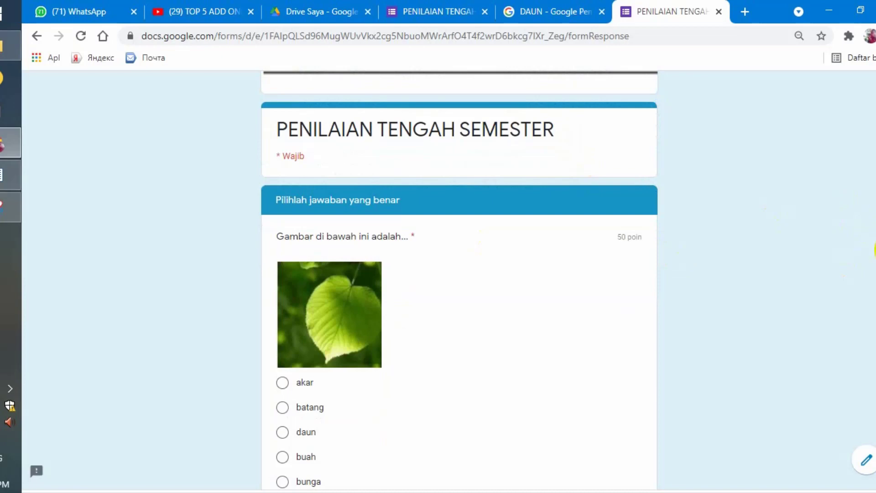
Answer the leaf image question with "batang" and the root and stem growth question with "Jumlah sel di dalam jaringan", and submit the form.
{"action": "scroll", "coordinate": [563, 265], "scroll_direction": "down", "scroll_amount": 1}
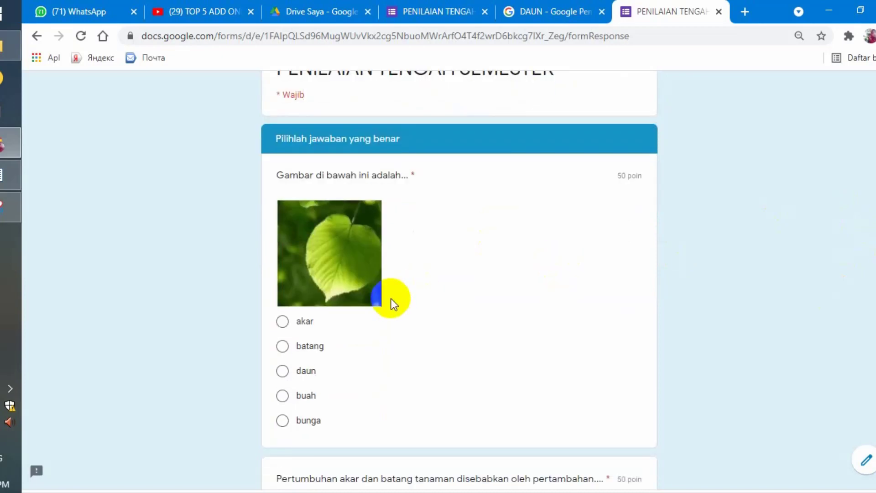
{"action": "left_click", "coordinate": [286, 350]}
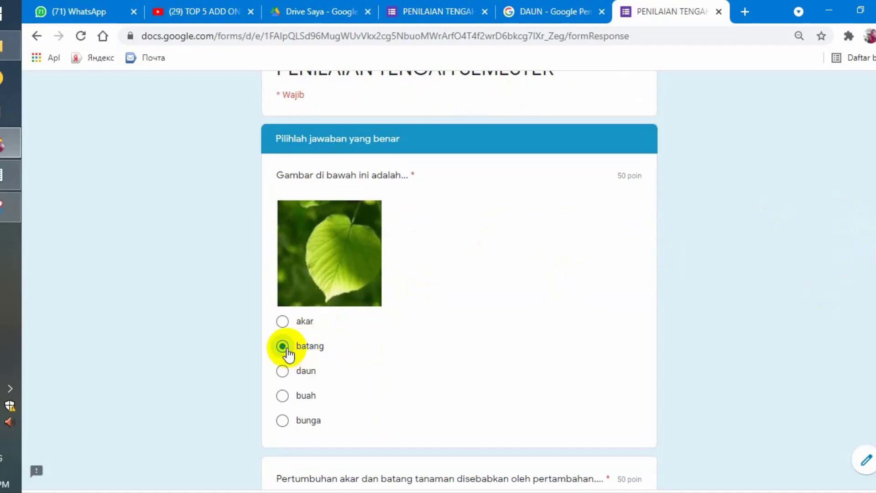
{"action": "scroll", "coordinate": [459, 274], "scroll_direction": "down", "scroll_amount": 4}
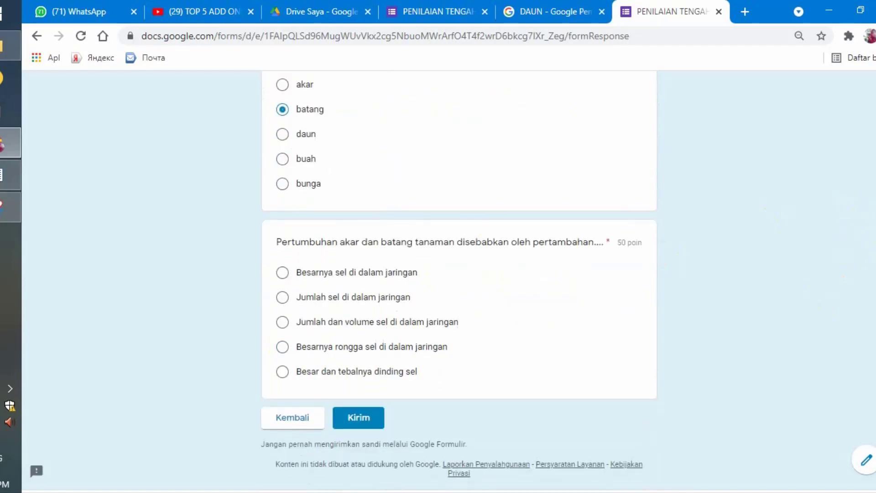
{"action": "left_click", "coordinate": [324, 297]}
{"action": "left_click", "coordinate": [362, 418]}
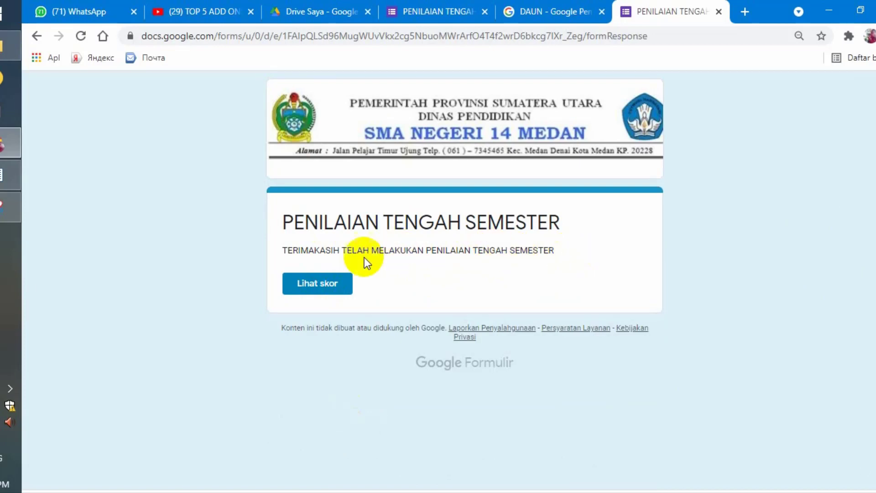
View the score page for the submitted test response.
{"action": "left_click", "coordinate": [326, 284]}
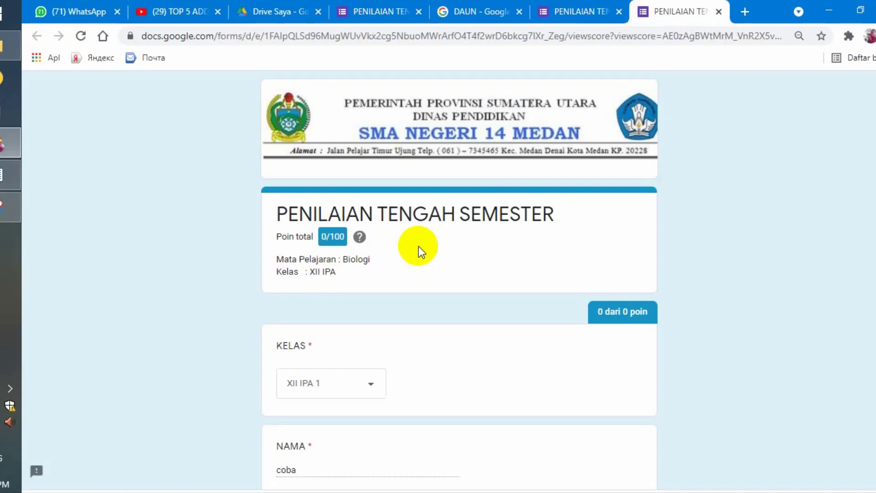
{"action": "left_click", "coordinate": [581, 13]}
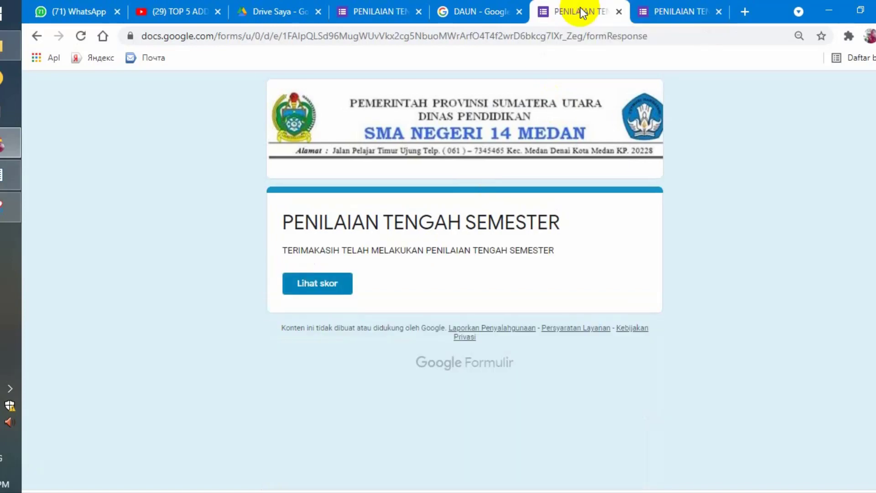
{"action": "left_click", "coordinate": [670, 14]}
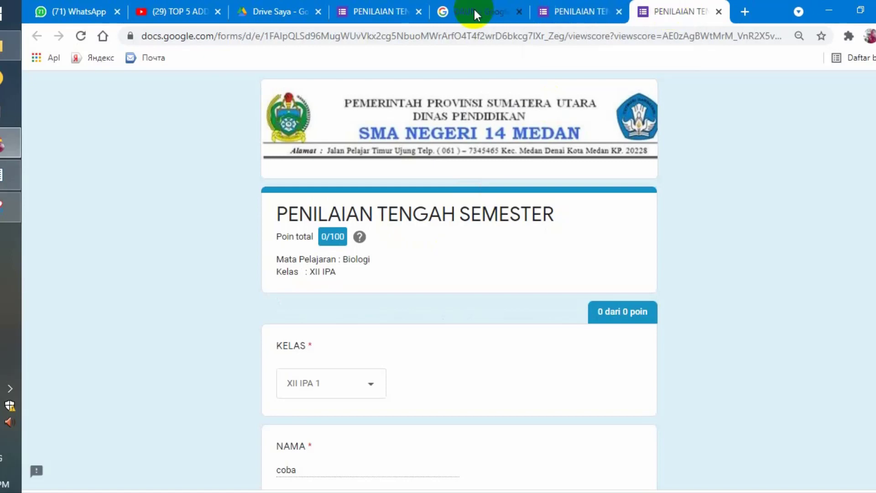
Return to the form editor, close the send dialog, and review the summary of the form's responses.
{"action": "left_click", "coordinate": [379, 13]}
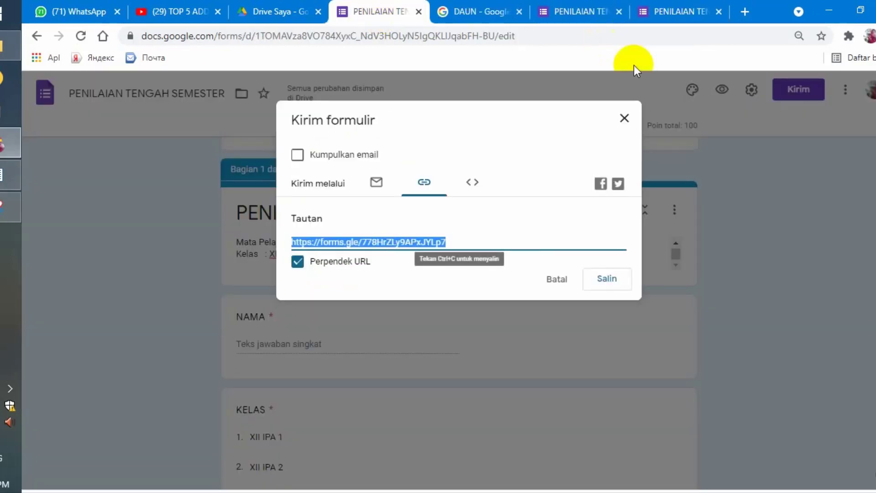
{"action": "left_click", "coordinate": [624, 120]}
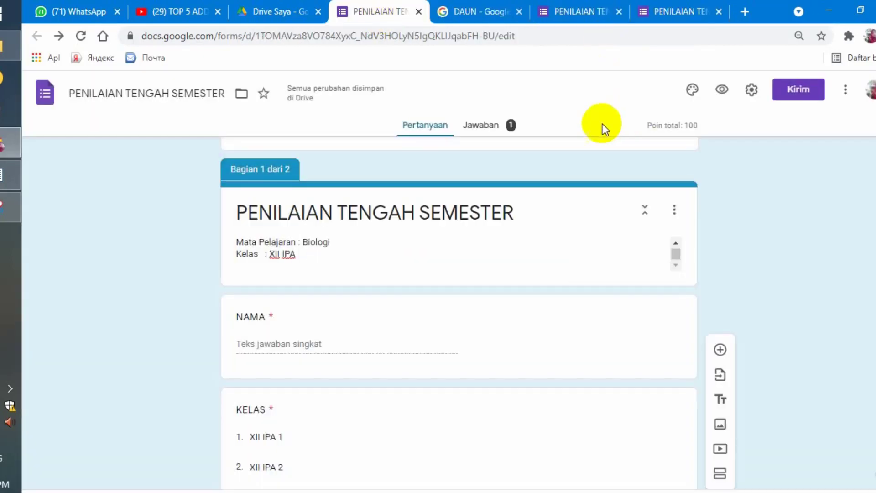
{"action": "left_click", "coordinate": [482, 131]}
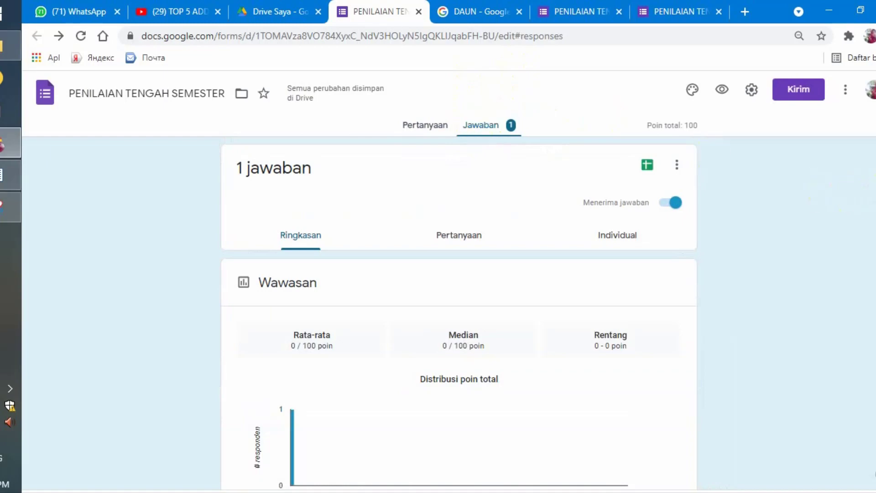
{"action": "scroll", "coordinate": [874, 164], "scroll_direction": "down", "scroll_amount": 6}
{"action": "scroll", "coordinate": [874, 164], "scroll_direction": "up", "scroll_amount": 6}
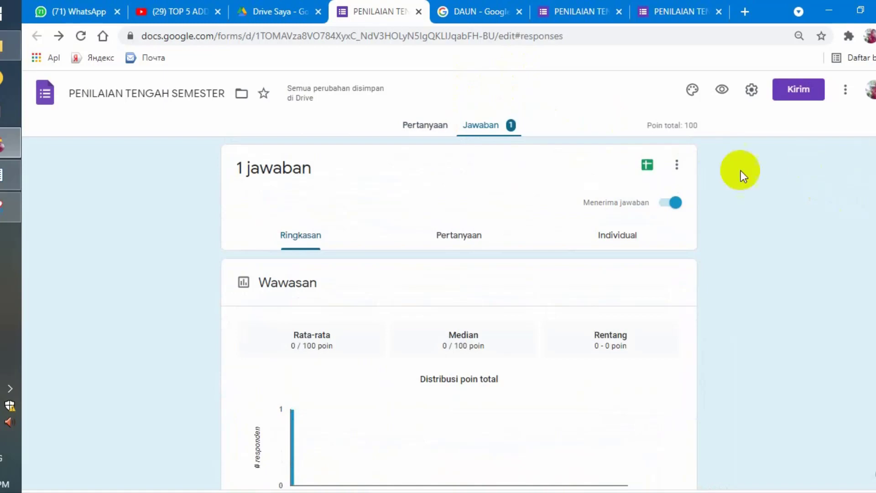
Set the response destination to a new spreadsheet with the suggested name and create it.
{"action": "left_click", "coordinate": [678, 169]}
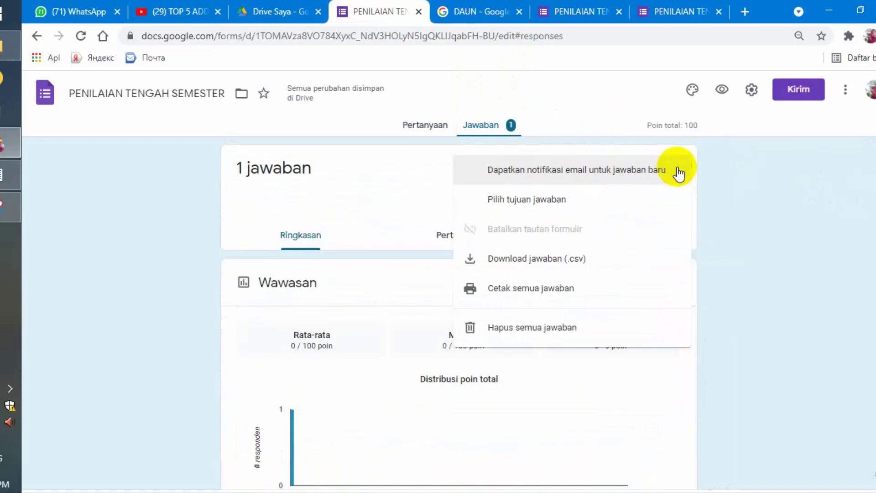
{"action": "left_click", "coordinate": [530, 201]}
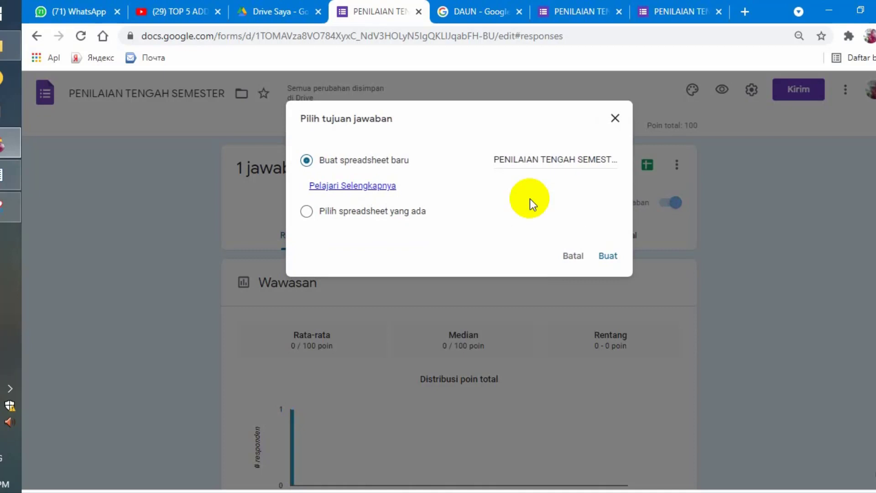
{"action": "left_click", "coordinate": [608, 256]}
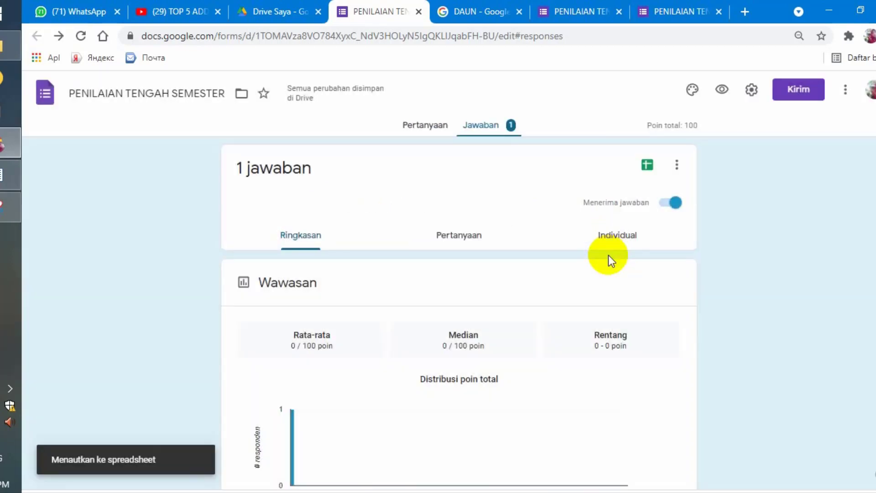
Open the linked response spreadsheet to check the recorded answers, and return to the form's questions.
{"action": "left_click", "coordinate": [648, 166]}
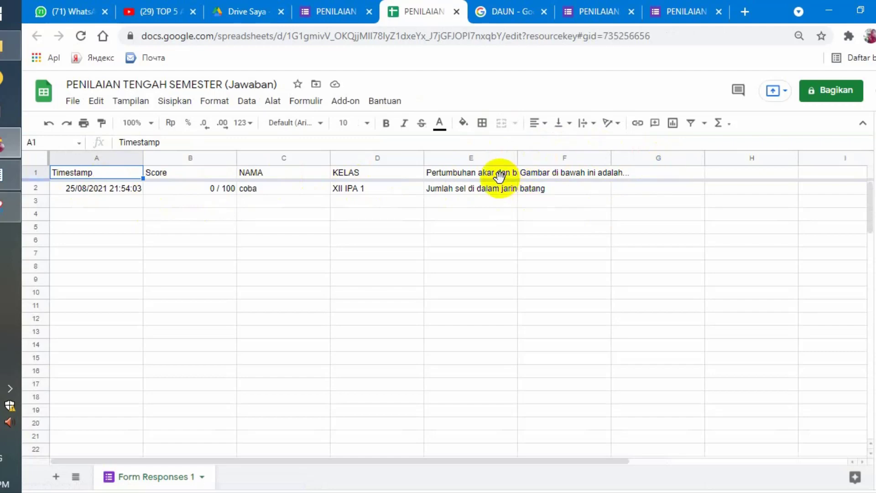
{"action": "left_click", "coordinate": [340, 13]}
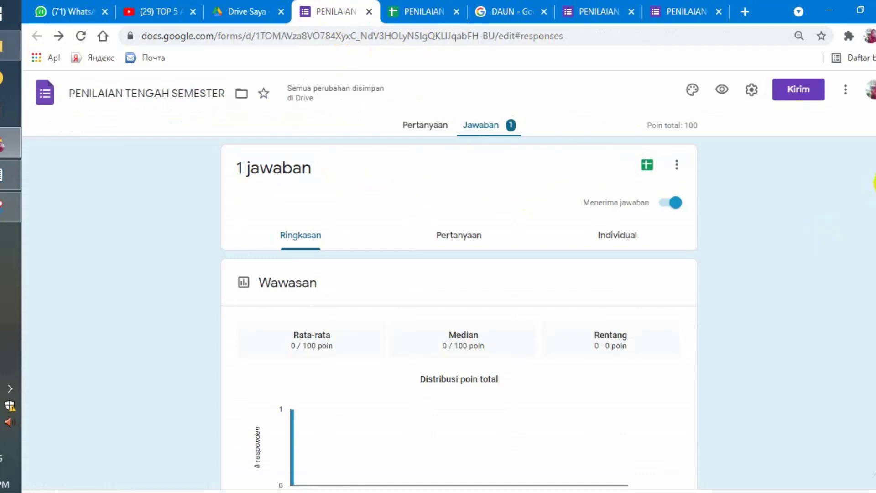
{"action": "left_click", "coordinate": [426, 126]}
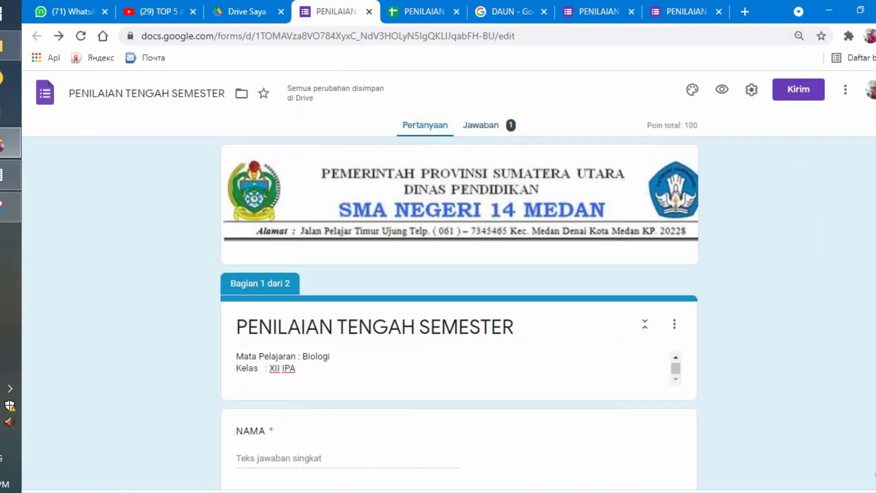